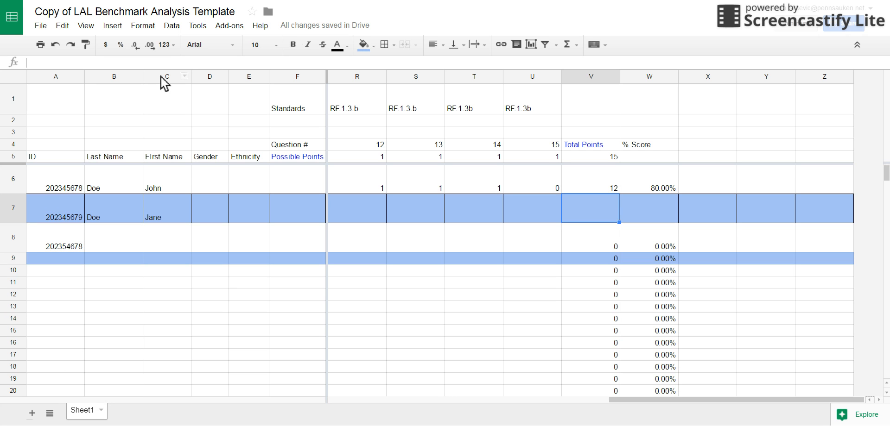
Examine the Total Points formula in V6 and the row 6 question scores it adds up
{"action": "left_click", "coordinate": [578, 181]}
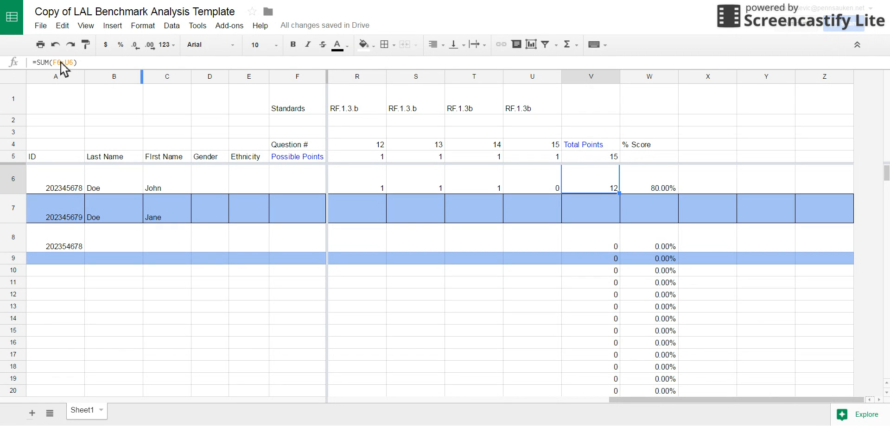
{"action": "left_click", "coordinate": [599, 212]}
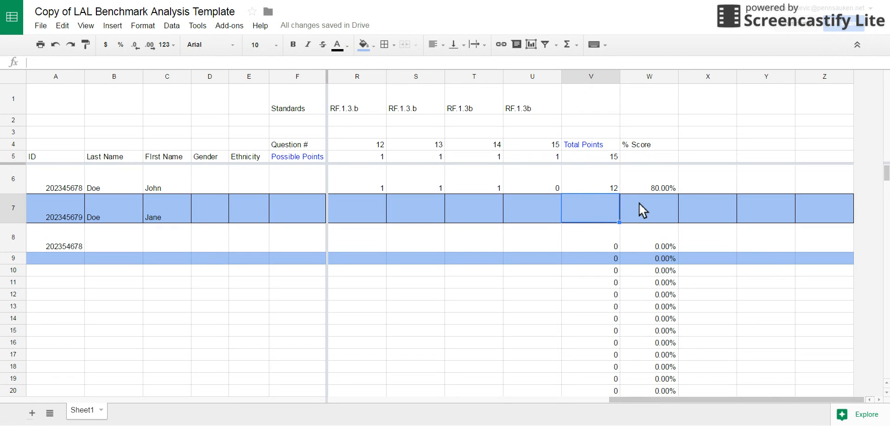
{"action": "left_click", "coordinate": [588, 189]}
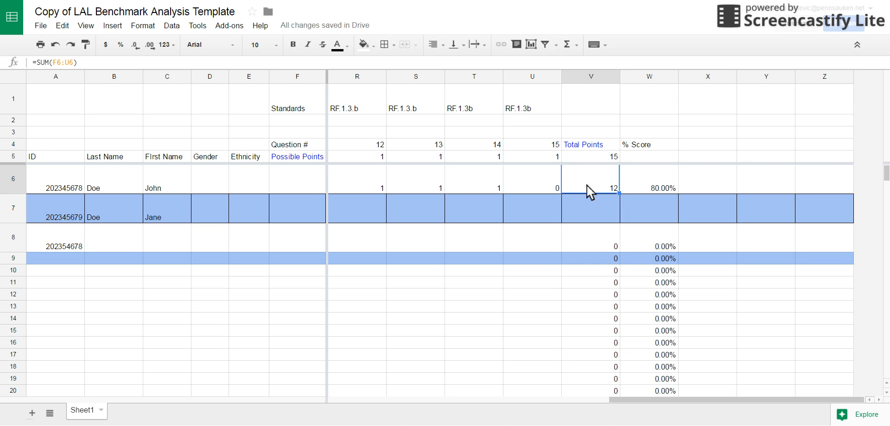
{"action": "left_click", "coordinate": [351, 182]}
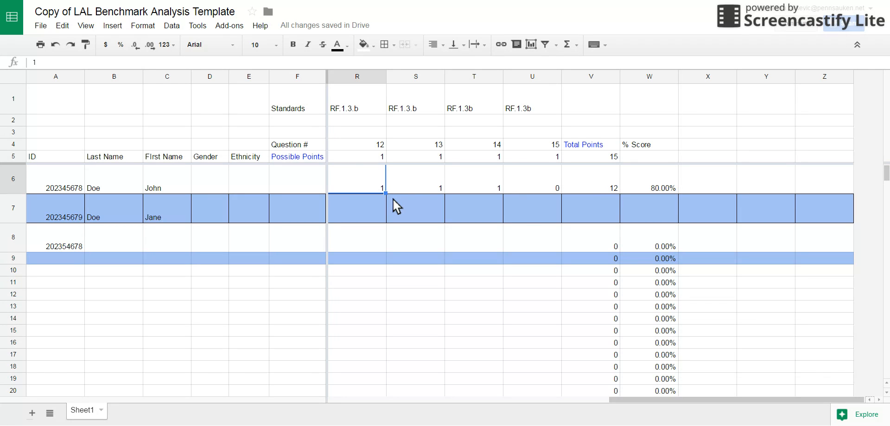
{"action": "left_click_drag", "start_coordinate": [365, 180], "coordinate": [445, 183]}
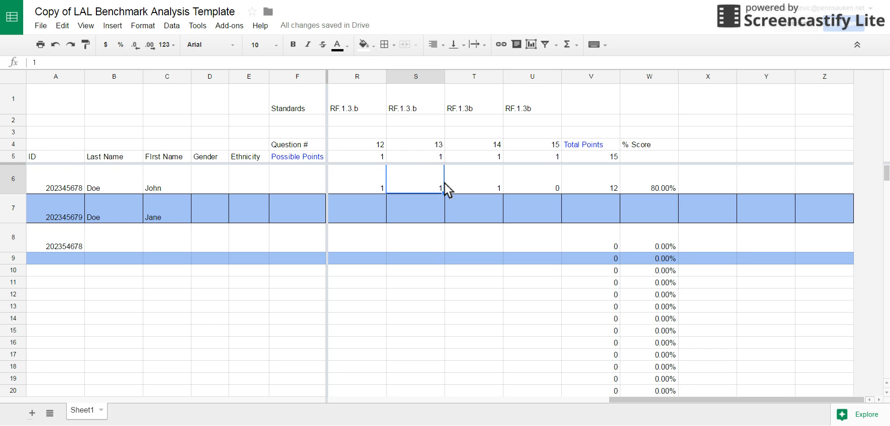
{"action": "left_click", "coordinate": [374, 186]}
{"action": "left_click", "coordinate": [419, 185]}
{"action": "left_click", "coordinate": [354, 180]}
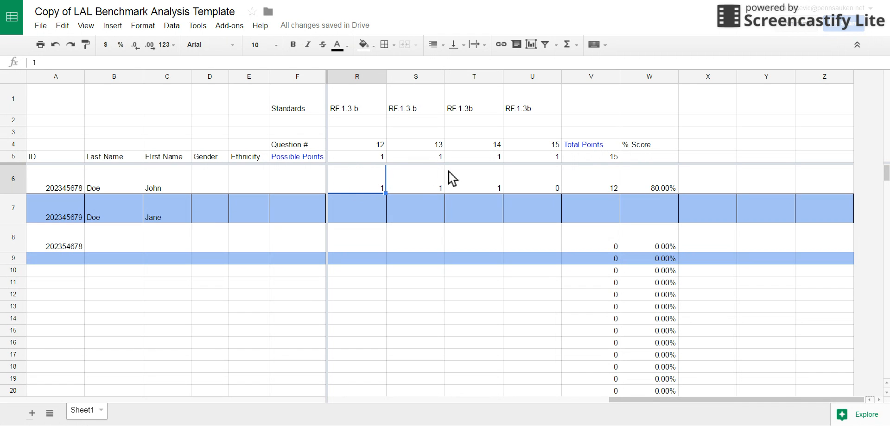
{"action": "left_click", "coordinate": [430, 185]}
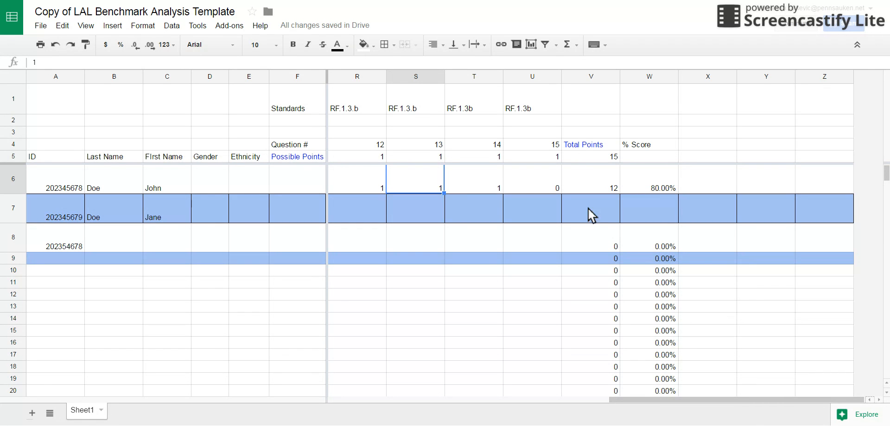
{"action": "left_click", "coordinate": [594, 181]}
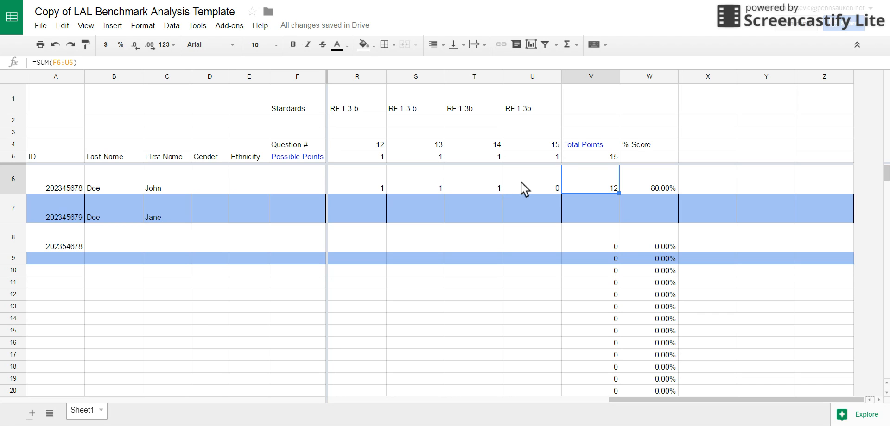
{"action": "left_click", "coordinate": [62, 63]}
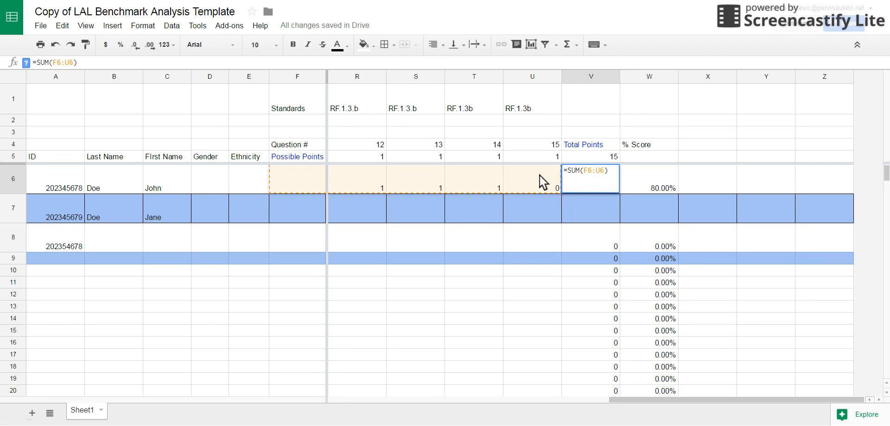
{"action": "key", "text": "Return"}
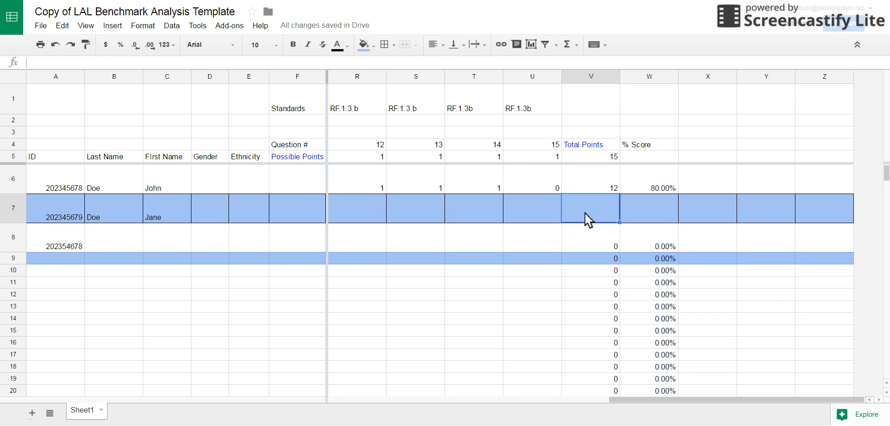
Examine the % Score formula in W6 along with the total cells V6 and V5 it divides
{"action": "left_click", "coordinate": [650, 184]}
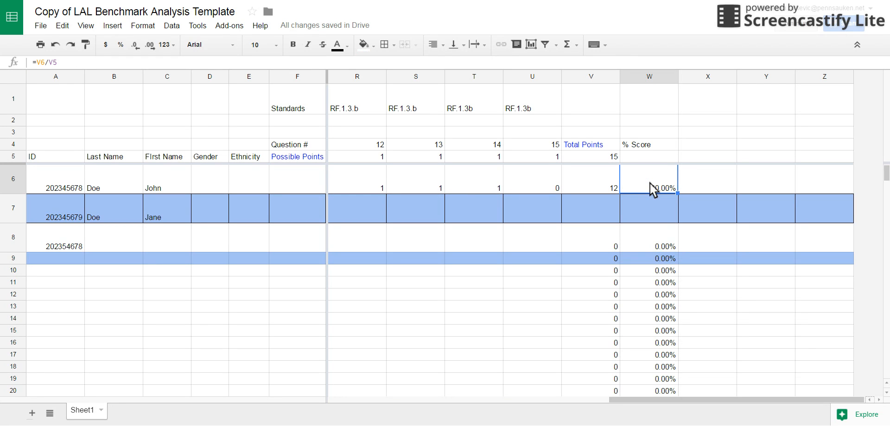
{"action": "left_click", "coordinate": [590, 176]}
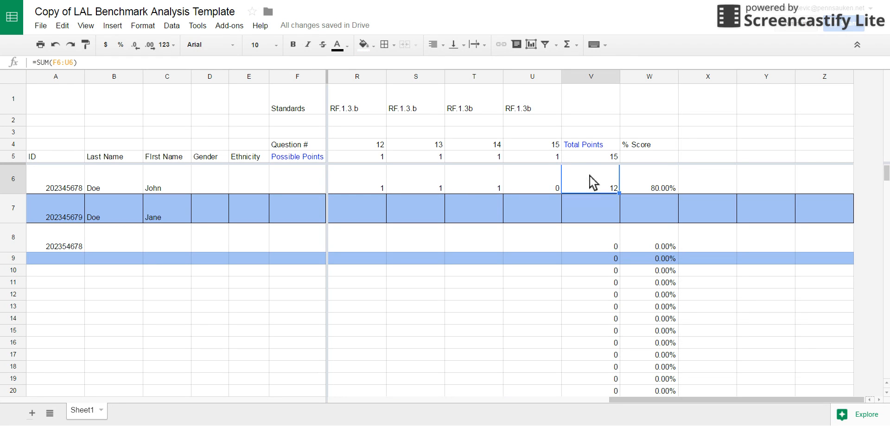
{"action": "left_click", "coordinate": [604, 156]}
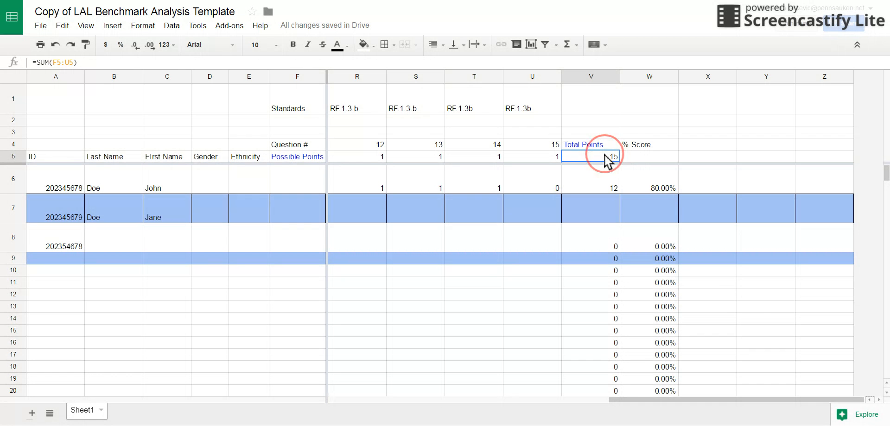
{"action": "left_click", "coordinate": [657, 185]}
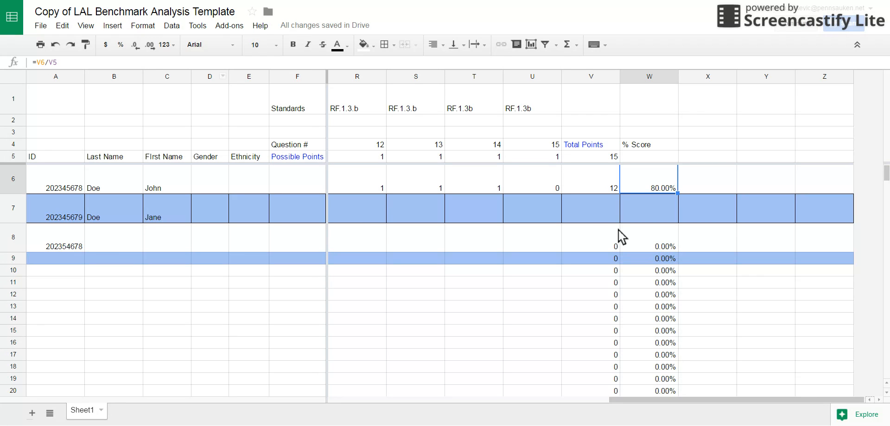
Enter the formula =SUM(G7:U7) in the Total Points cell V7
{"action": "left_click", "coordinate": [587, 207]}
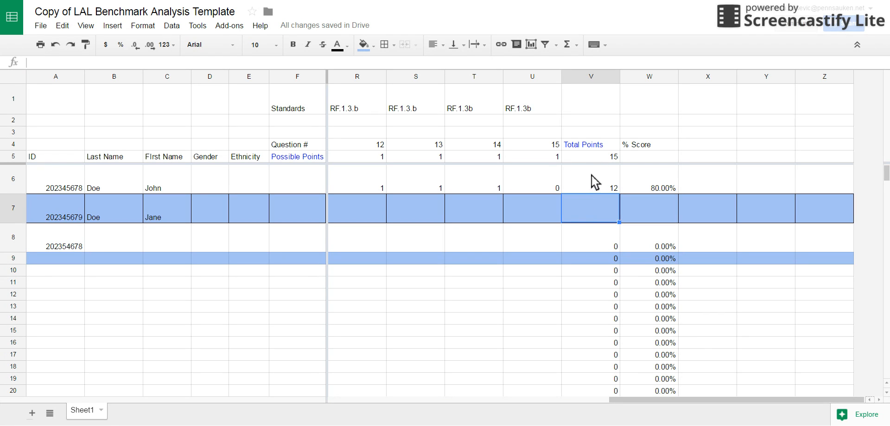
{"action": "left_click", "coordinate": [592, 176]}
{"action": "left_click", "coordinate": [586, 211]}
{"action": "type", "text": "="}
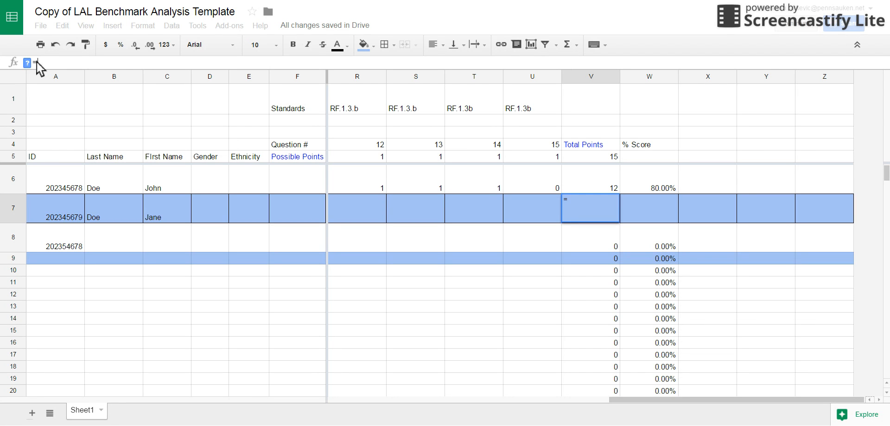
{"action": "mouse_move", "coordinate": [43, 63]}
{"action": "type", "text": "SUM"}
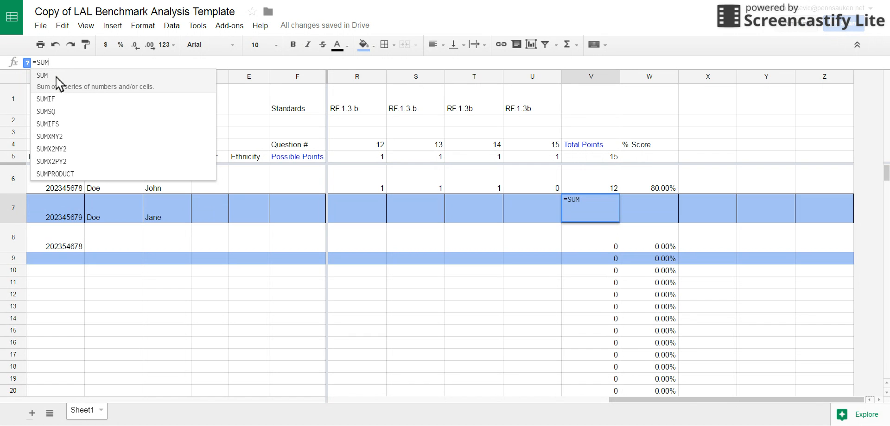
{"action": "left_click", "coordinate": [55, 77]}
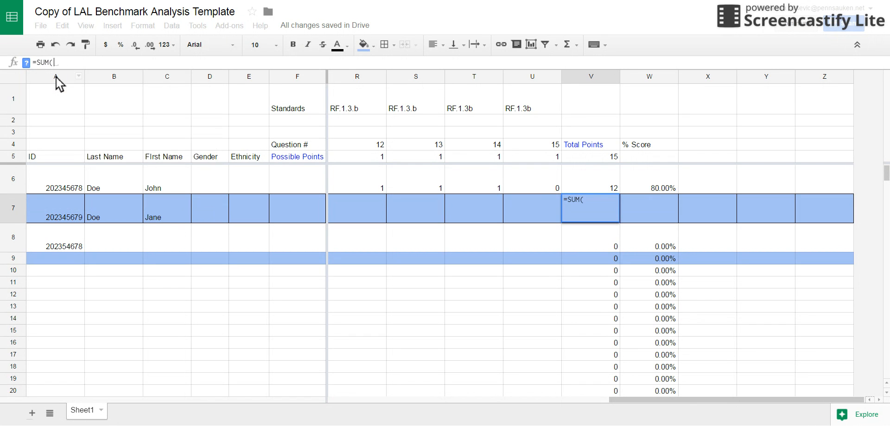
{"action": "left_click", "coordinate": [524, 208]}
{"action": "left_click_drag", "start_coordinate": [524, 208], "coordinate": [361, 201]}
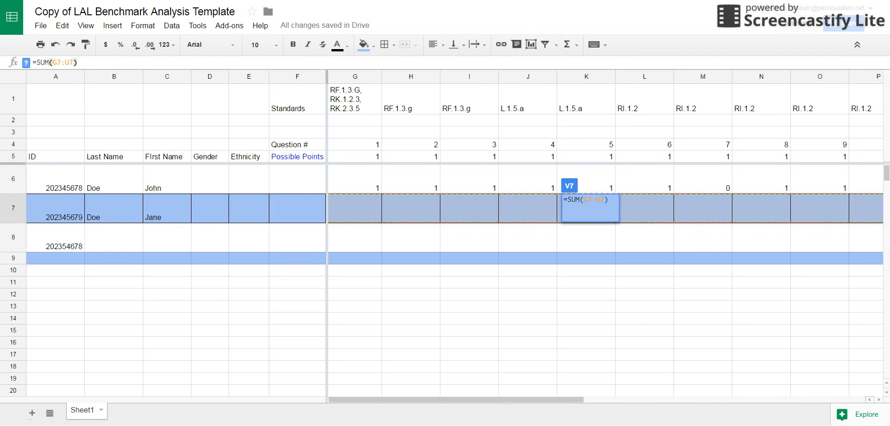
{"action": "type", "text": ")"}
{"action": "key", "text": "Return"}
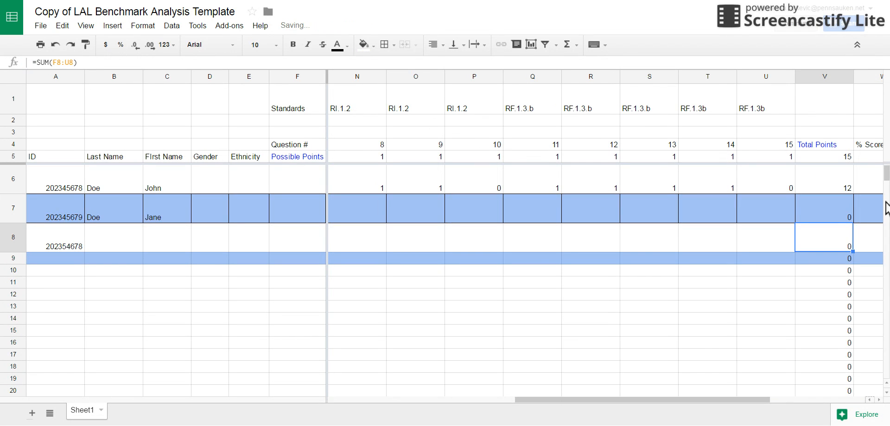
Enter row 7 scores of 1 for question 15, 1 for question 14 and 0 for question 13
{"action": "left_click", "coordinate": [835, 208]}
{"action": "scroll", "coordinate": [835, 206], "scroll_direction": "right", "scroll_amount": 1}
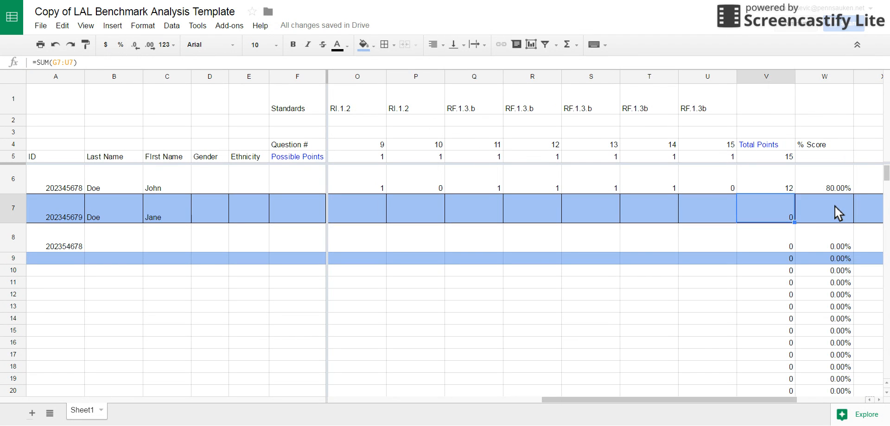
{"action": "key", "text": "Left"}
{"action": "type", "text": "1"}
{"action": "key", "text": "Left"}
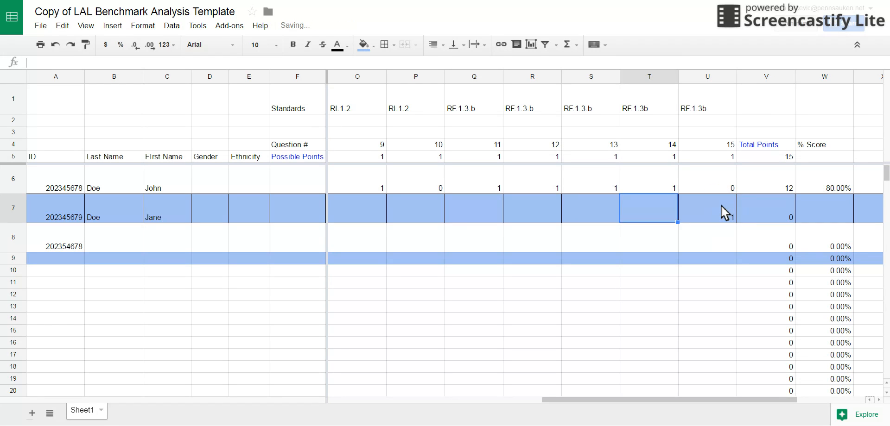
{"action": "type", "text": "1"}
{"action": "key", "text": "Left"}
{"action": "type", "text": "0"}
{"action": "key", "text": "Left"}
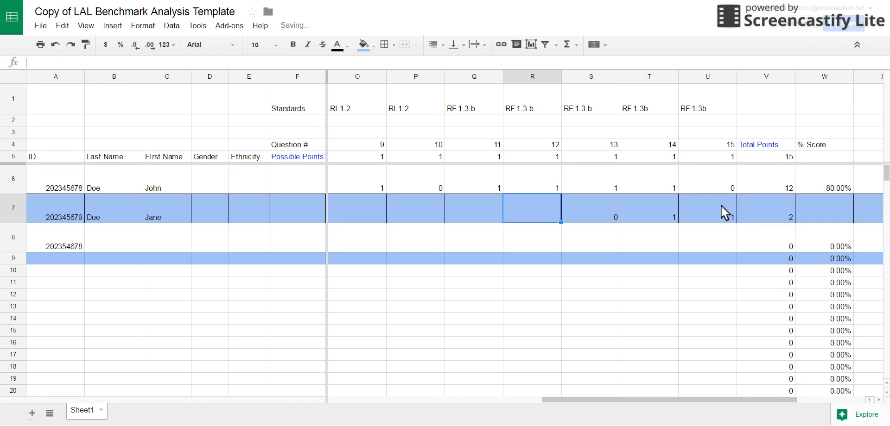
Fill in row 7 scores for questions 12 down to 8 with 1, 0, 1, 0 and 1
{"action": "type", "text": "1"}
{"action": "key", "text": "Left"}
{"action": "type", "text": "0"}
{"action": "key", "text": "Left"}
{"action": "type", "text": "1"}
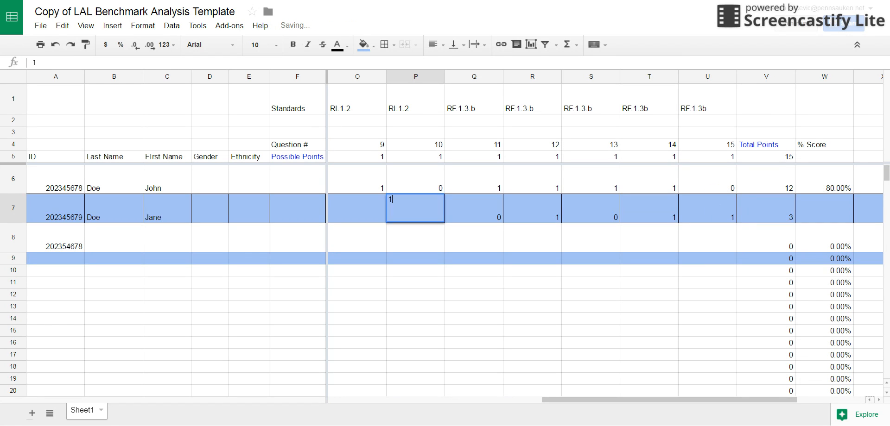
{"action": "key", "text": "Left"}
{"action": "type", "text": "0"}
{"action": "key", "text": "Left"}
{"action": "type", "text": "1"}
{"action": "key", "text": "Left"}
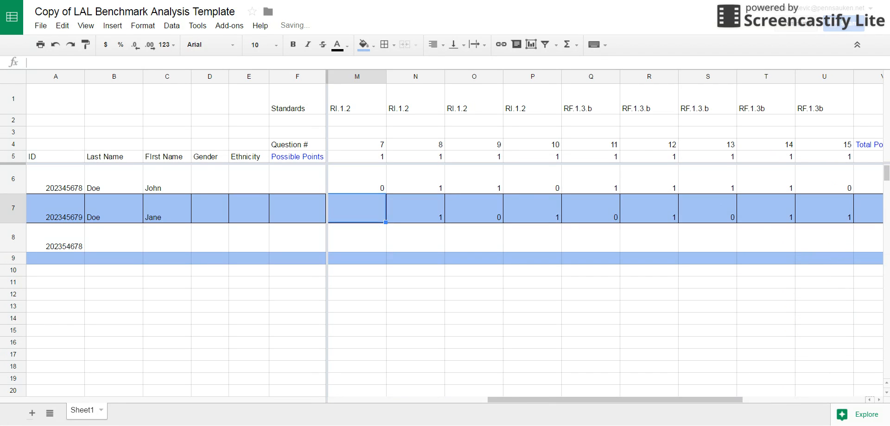
Fill in row 7 scores for questions 7 down to 1 with 1, 1, 0, 1, 1, 1 and 1
{"action": "type", "text": "1"}
{"action": "key", "text": "Left"}
{"action": "type", "text": "1"}
{"action": "key", "text": "Left"}
{"action": "type", "text": "0"}
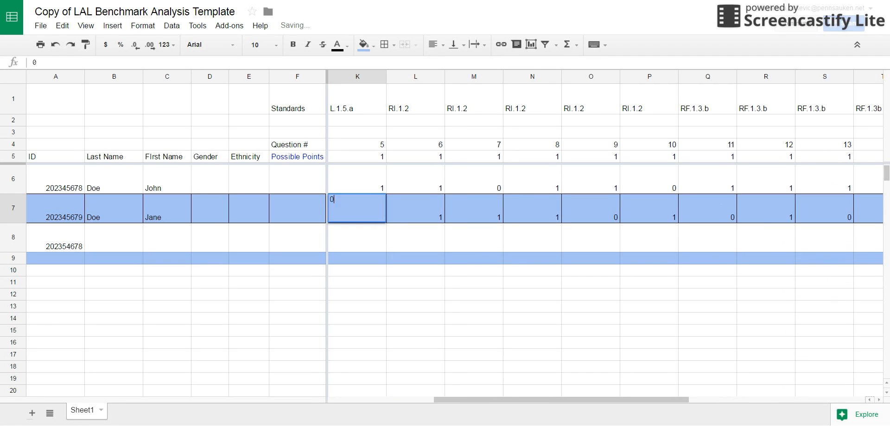
{"action": "key", "text": "Left"}
{"action": "type", "text": "1"}
{"action": "key", "text": "Left"}
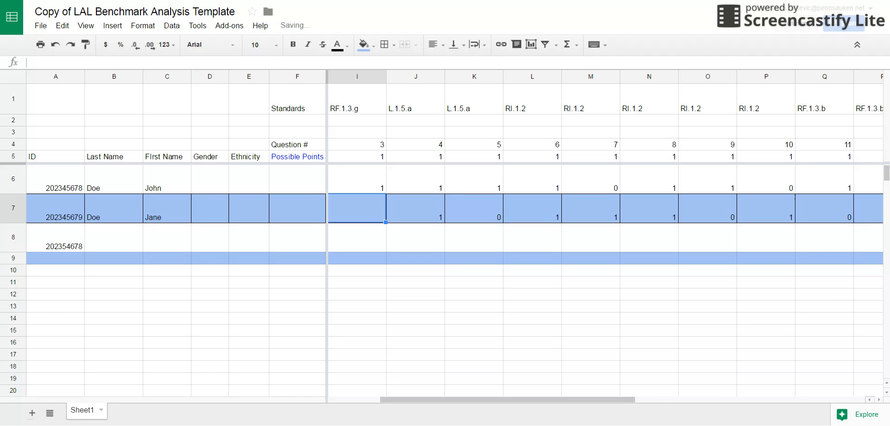
{"action": "type", "text": "1"}
{"action": "key", "text": "Left"}
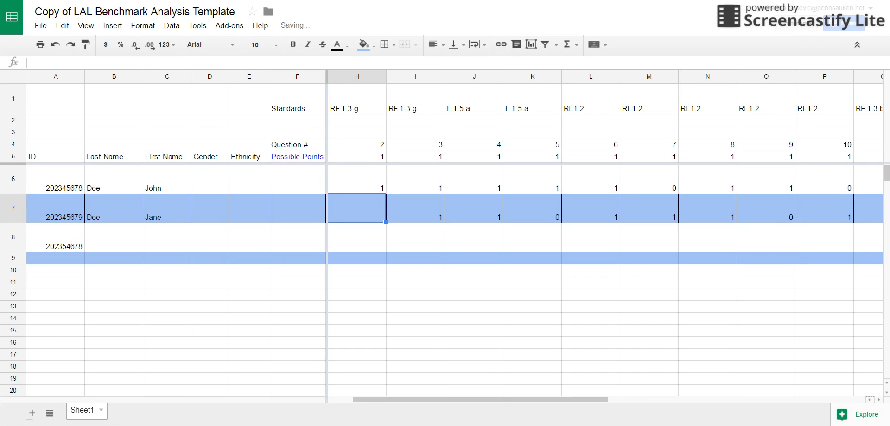
{"action": "type", "text": "1"}
{"action": "key", "text": "Left"}
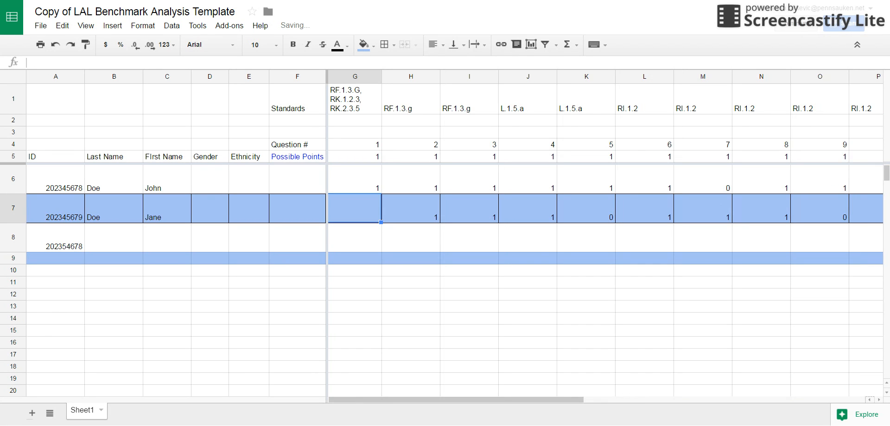
{"action": "type", "text": "1"}
{"action": "key", "text": "Left"}
Review the row 7 scores across all questions and check the total in V7
{"action": "key", "text": "Right"}
{"action": "key", "text": "Right"}
{"action": "key", "text": "Right"}
{"action": "key", "text": "Right"}
{"action": "key", "text": "Right"}
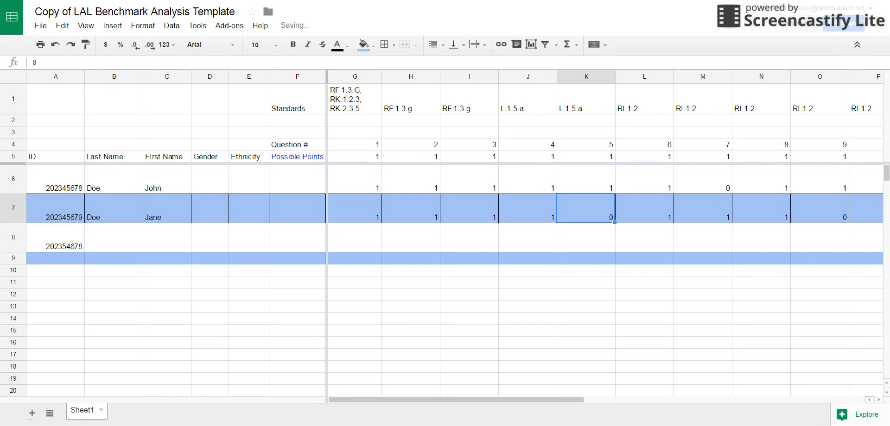
{"action": "key", "text": "Right"}
{"action": "key", "text": "Right"}
{"action": "key", "text": "Right"}
{"action": "key", "text": "Right"}
{"action": "key", "text": "Right"}
{"action": "key", "text": "Right"}
{"action": "key", "text": "Right"}
{"action": "key", "text": "Right"}
{"action": "key", "text": "Right"}
{"action": "key", "text": "Right"}
{"action": "key", "text": "Right"}
{"action": "key", "text": "Right"}
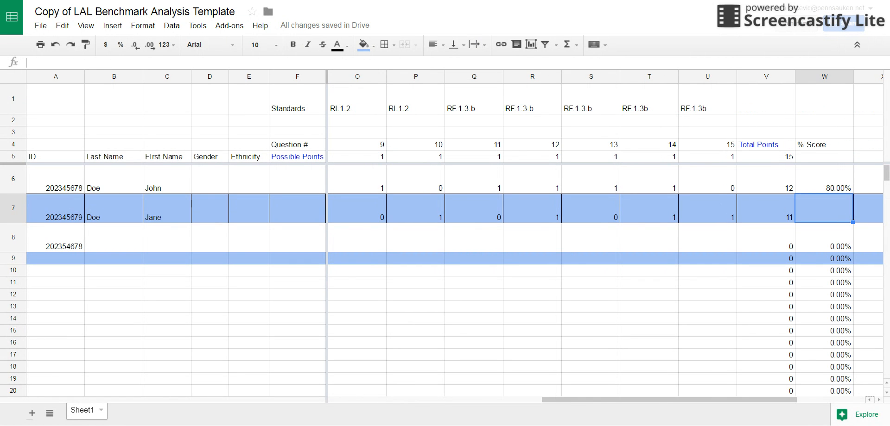
{"action": "key", "text": "Left"}
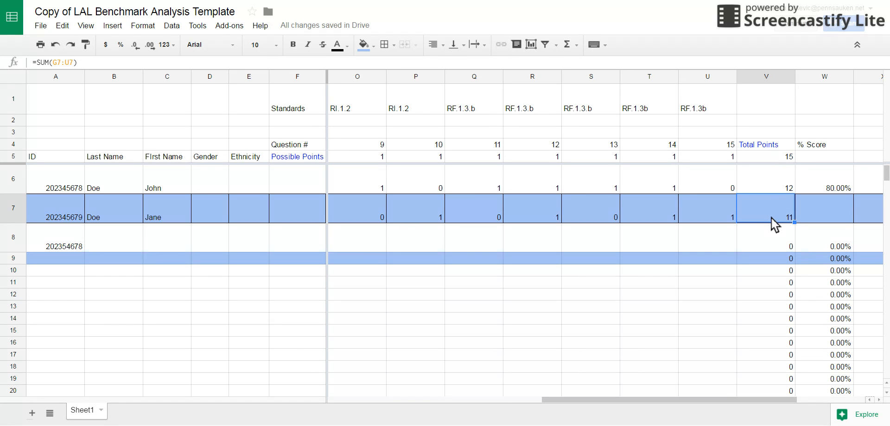
Change the row 7 score for question 12 to 0 and check the total in V7
{"action": "left_click", "coordinate": [542, 214]}
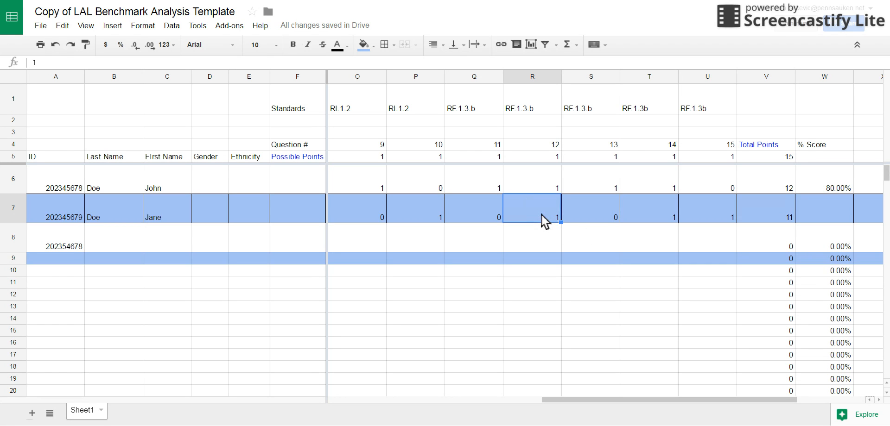
{"action": "type", "text": "0"}
{"action": "left_click", "coordinate": [589, 239]}
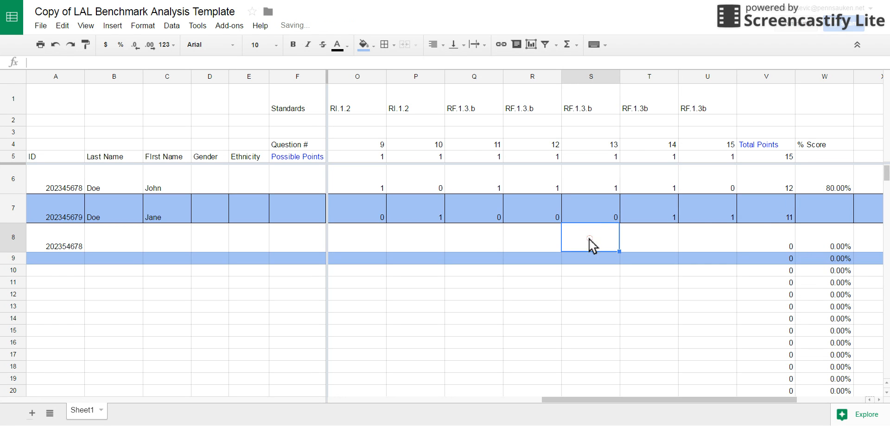
{"action": "left_click", "coordinate": [766, 211]}
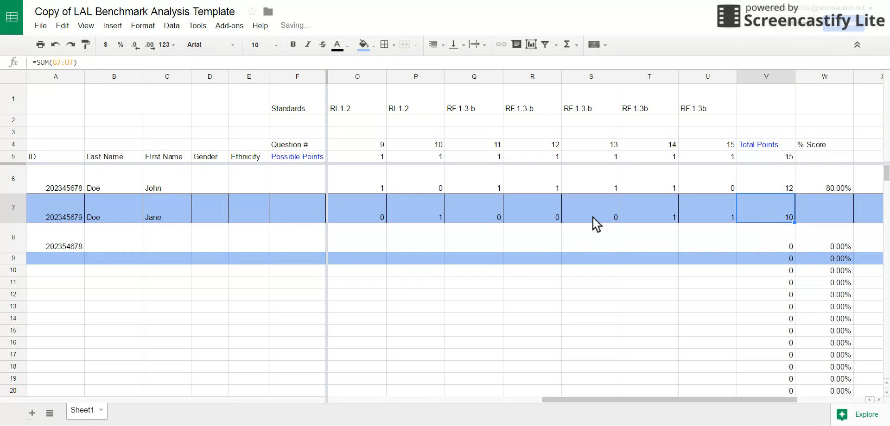
Change the row 7 scores for questions 11, 12 and 13 to 1
{"action": "left_click", "coordinate": [473, 213]}
{"action": "type", "text": "1"}
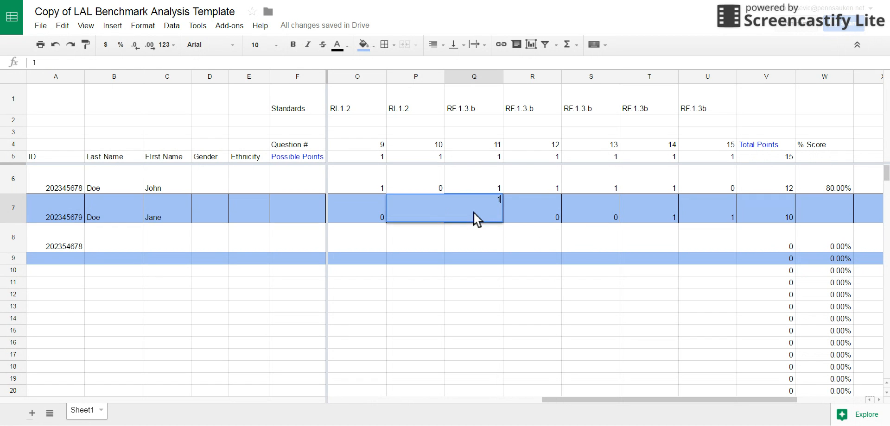
{"action": "key", "text": "Tab"}
{"action": "type", "text": "1"}
{"action": "key", "text": "Tab"}
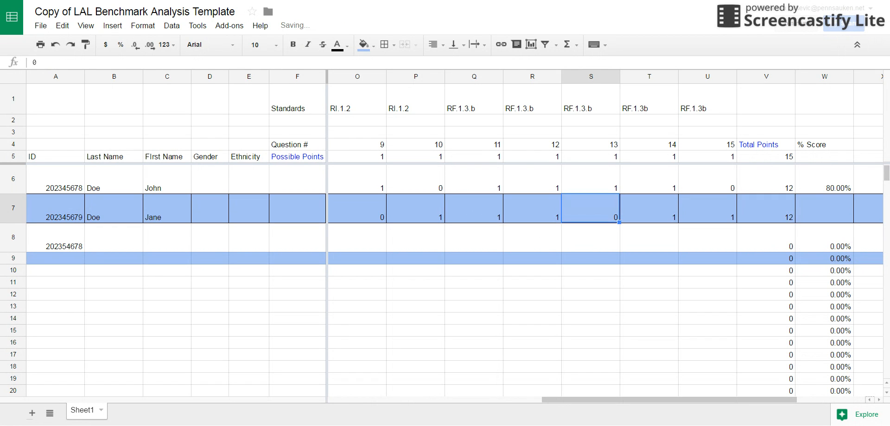
{"action": "type", "text": "1"}
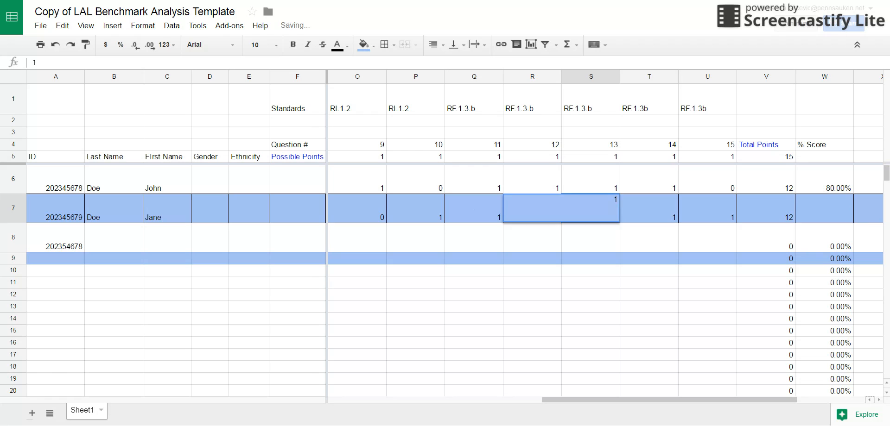
{"action": "key", "text": "Return"}
Set the row 7 scores for questions 13, 12 and 11 back to 0 and check the total in V7
{"action": "type", "text": "o00"}
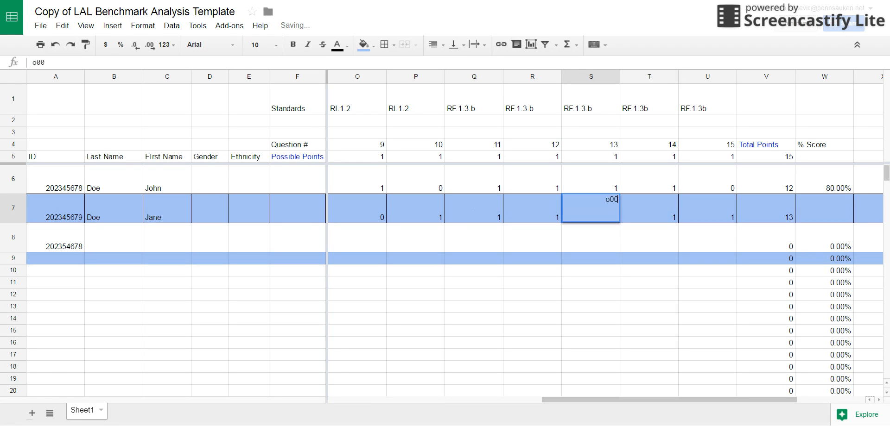
{"action": "key", "text": "BackSpace"}
{"action": "key", "text": "BackSpace"}
{"action": "type", "text": "0"}
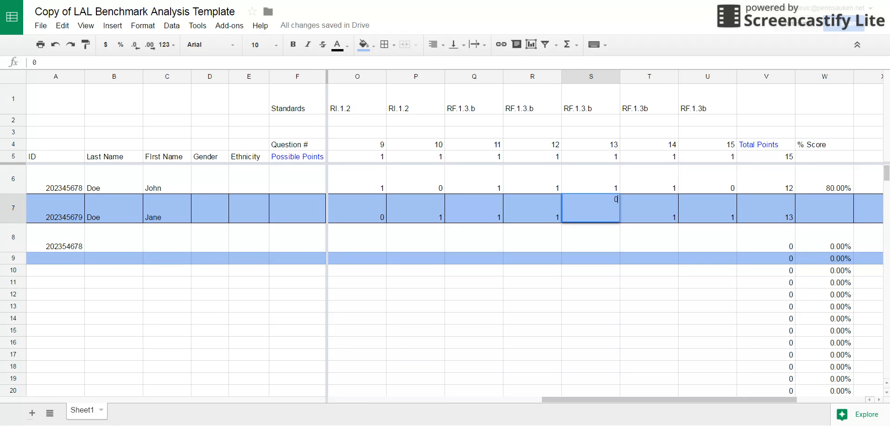
{"action": "key", "text": "Left"}
{"action": "type", "text": "0"}
{"action": "key", "text": "Left"}
{"action": "type", "text": "0"}
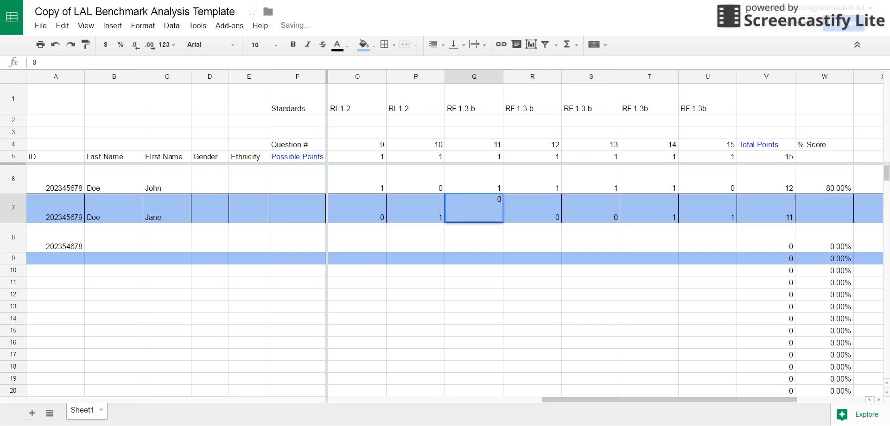
{"action": "key", "text": "Left"}
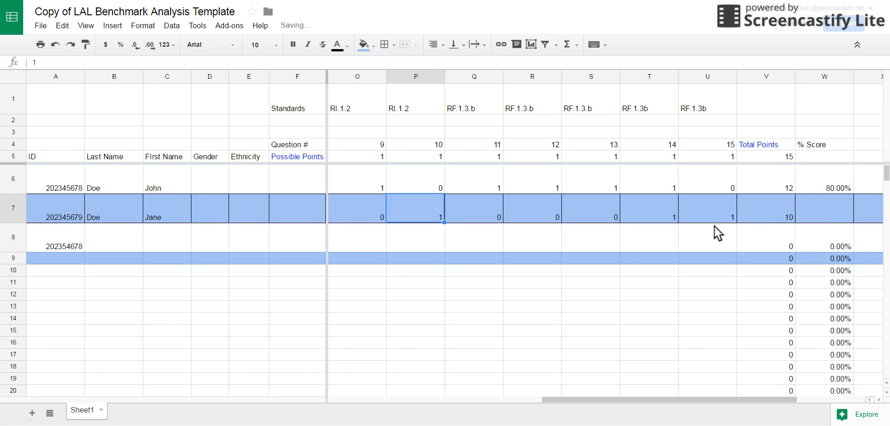
{"action": "left_click", "coordinate": [775, 216]}
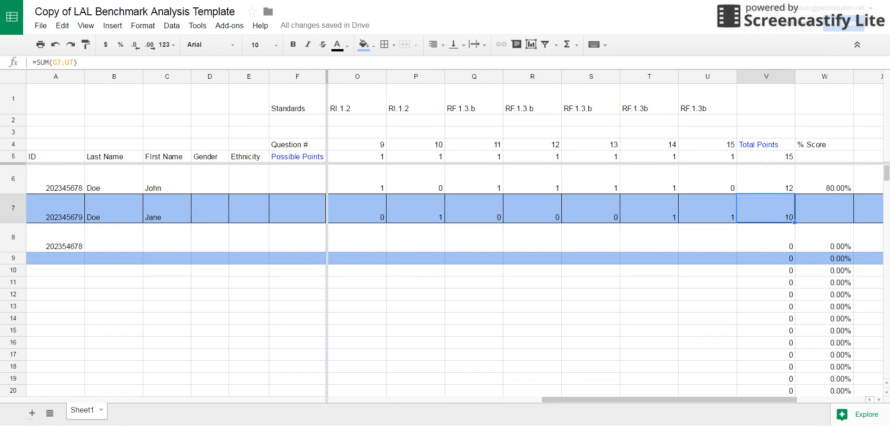
Enter the % Score formula =V7/V5 in W7 and format the cell as a percentage
{"action": "left_click", "coordinate": [823, 214]}
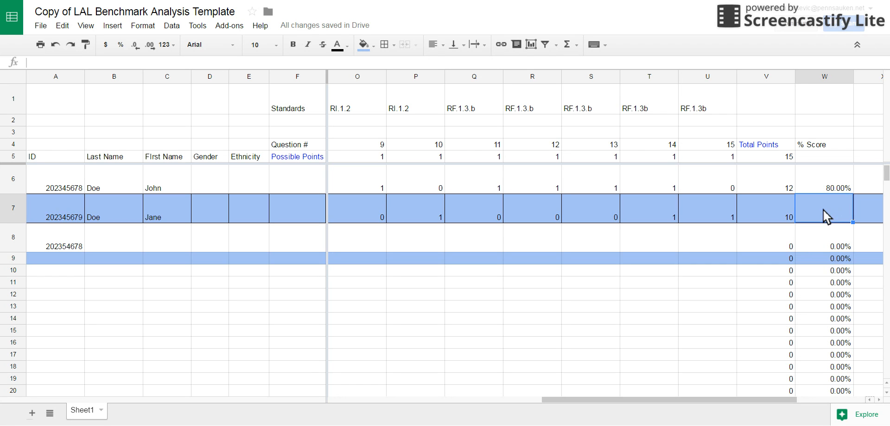
{"action": "type", "text": "="}
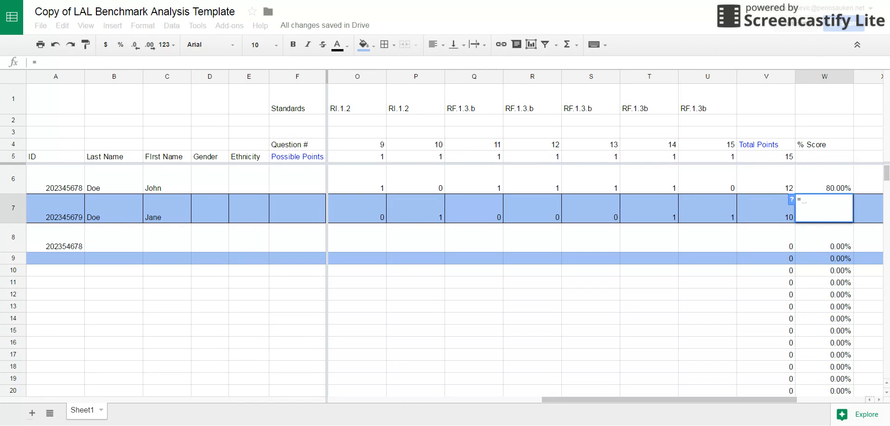
{"action": "left_click", "coordinate": [763, 206]}
{"action": "type", "text": "/"}
{"action": "left_click", "coordinate": [779, 159]}
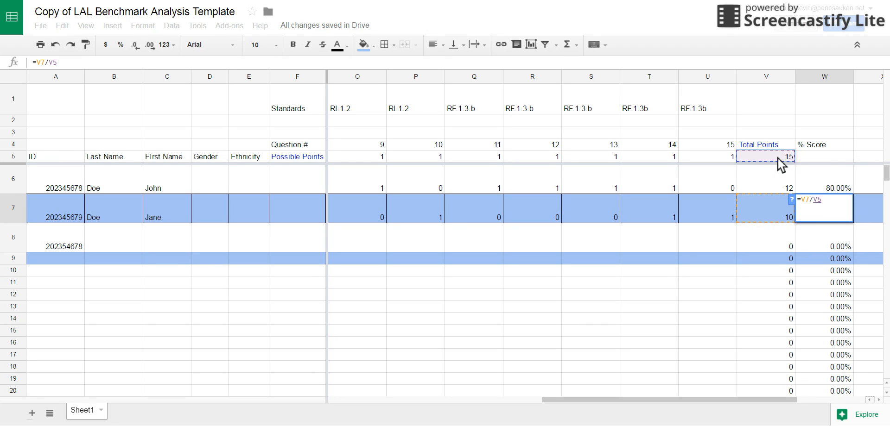
{"action": "key", "text": "Return"}
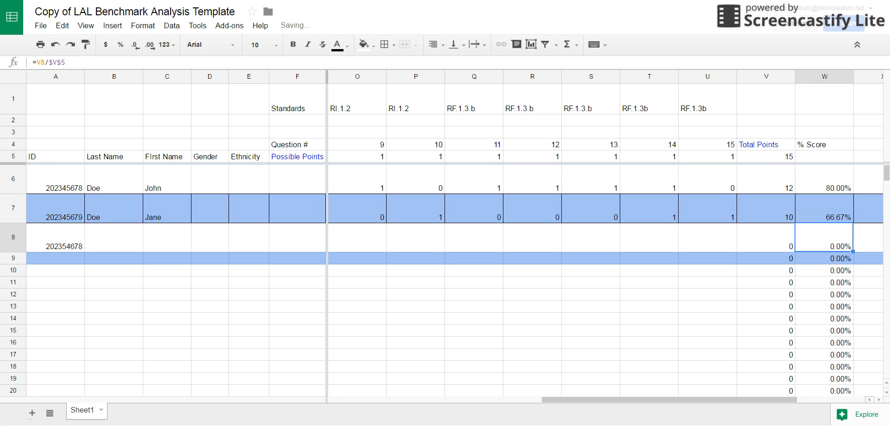
{"action": "left_click", "coordinate": [841, 215]}
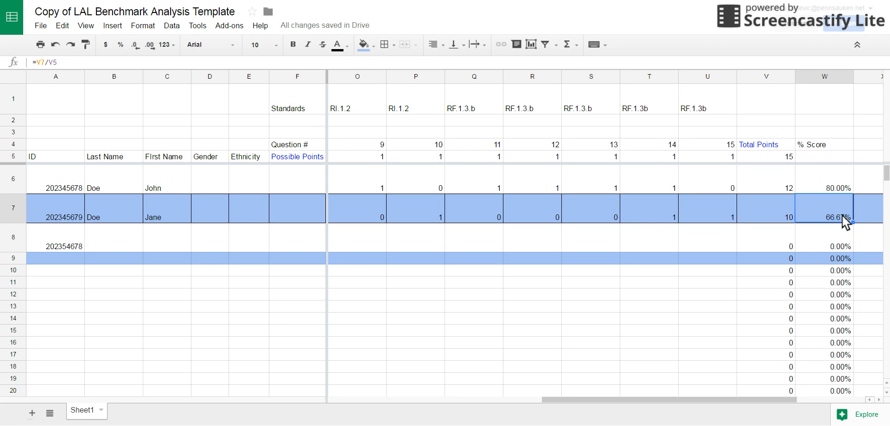
{"action": "left_click", "coordinate": [123, 47]}
Enter the formula =V7/V5 in the spare cell Y7 and format it as a percentage
{"action": "left_click", "coordinate": [868, 216]}
{"action": "key", "text": "Right"}
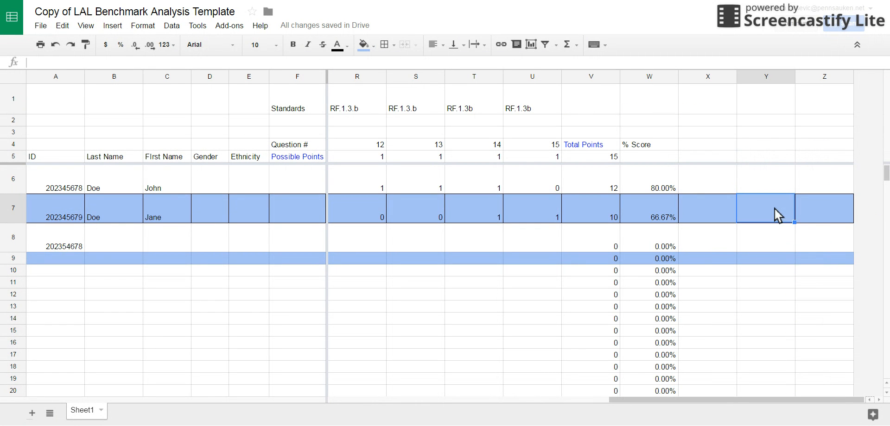
{"action": "type", "text": "="}
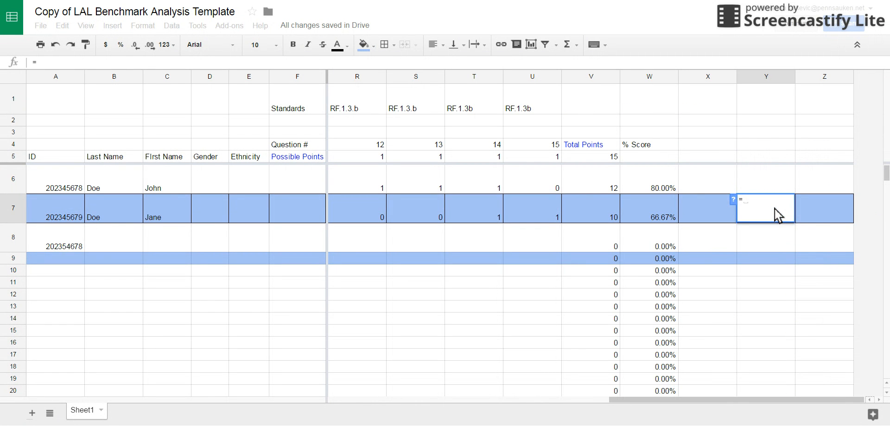
{"action": "left_click", "coordinate": [592, 205]}
{"action": "type", "text": "/"}
{"action": "left_click", "coordinate": [605, 158]}
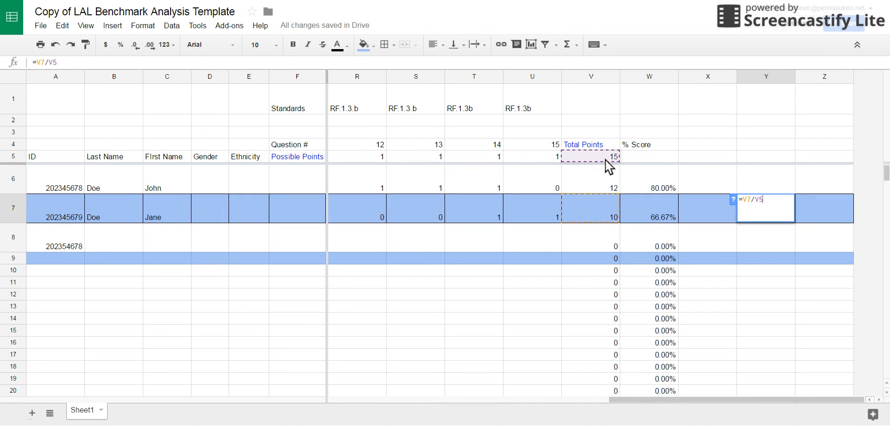
{"action": "key", "text": "Return"}
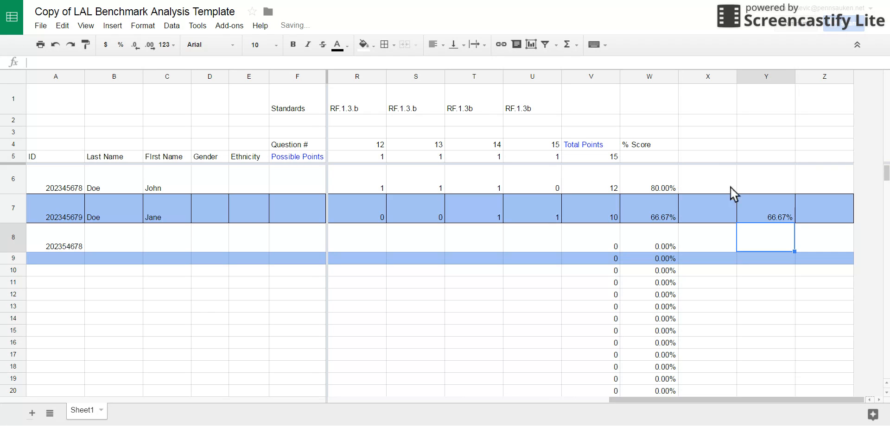
{"action": "left_click", "coordinate": [771, 212]}
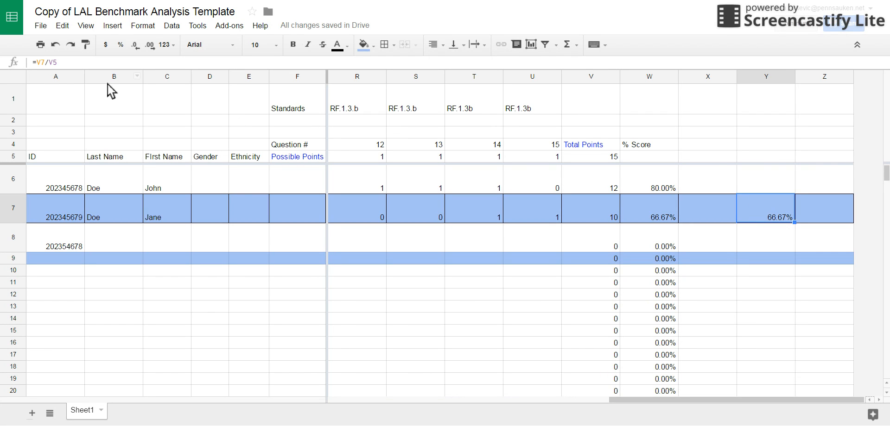
{"action": "left_click", "coordinate": [118, 48]}
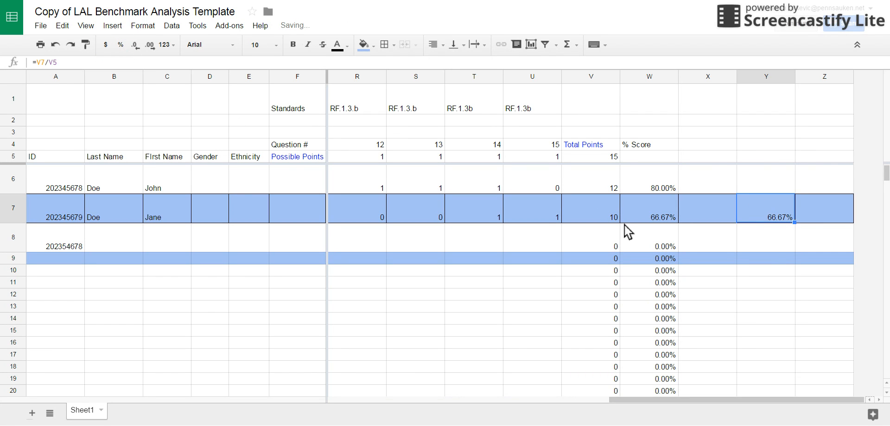
Enter the formula =V8/V5 in Y8 and format it as a percentage
{"action": "left_click", "coordinate": [769, 240]}
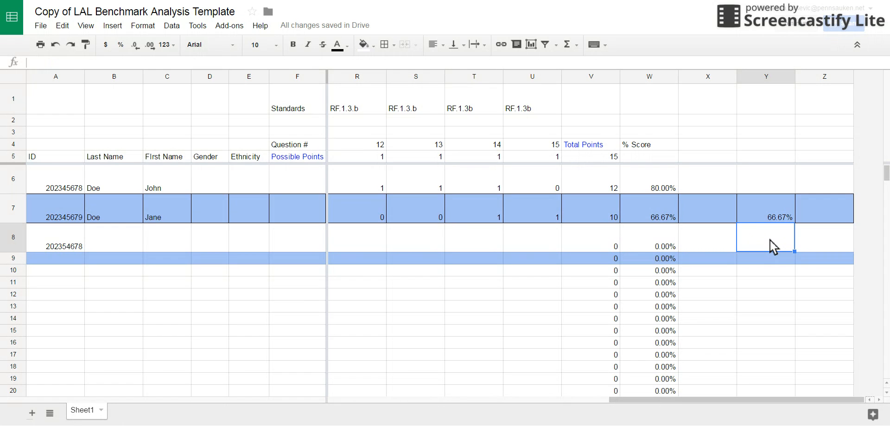
{"action": "type", "text": "="}
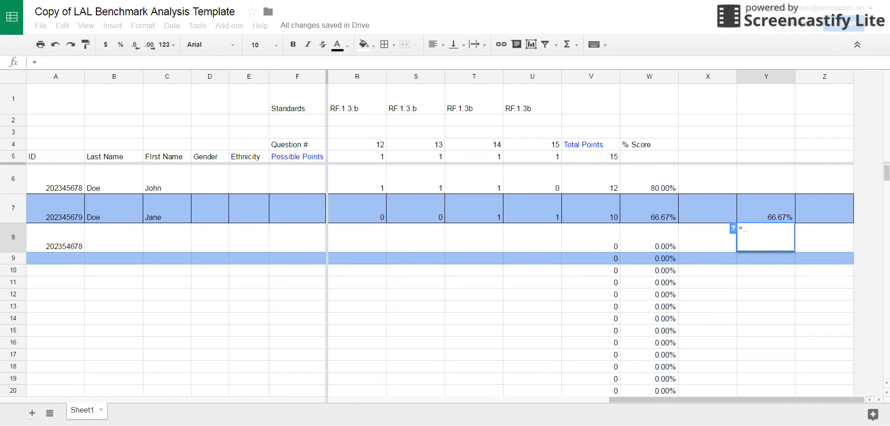
{"action": "left_click", "coordinate": [600, 241]}
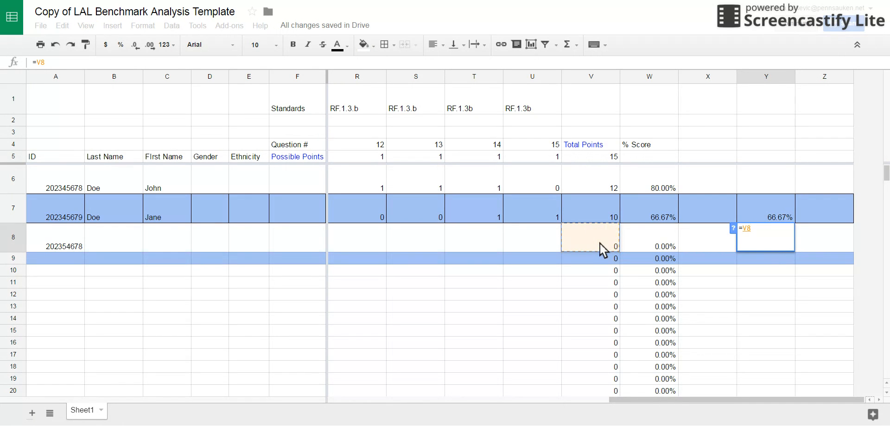
{"action": "type", "text": "/"}
{"action": "left_click", "coordinate": [609, 158]}
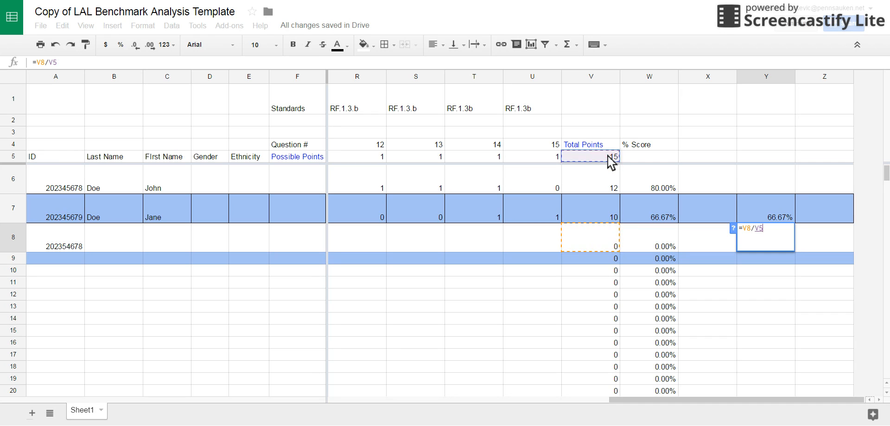
{"action": "key", "text": "Return"}
{"action": "left_click", "coordinate": [758, 228]}
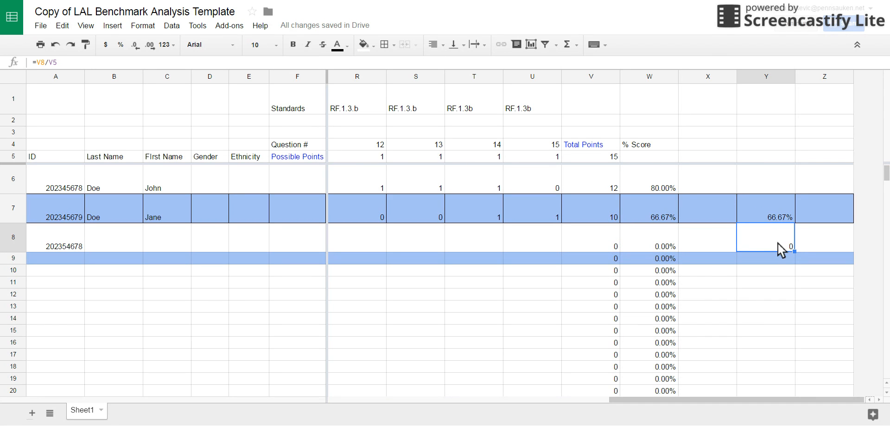
{"action": "left_click", "coordinate": [122, 45]}
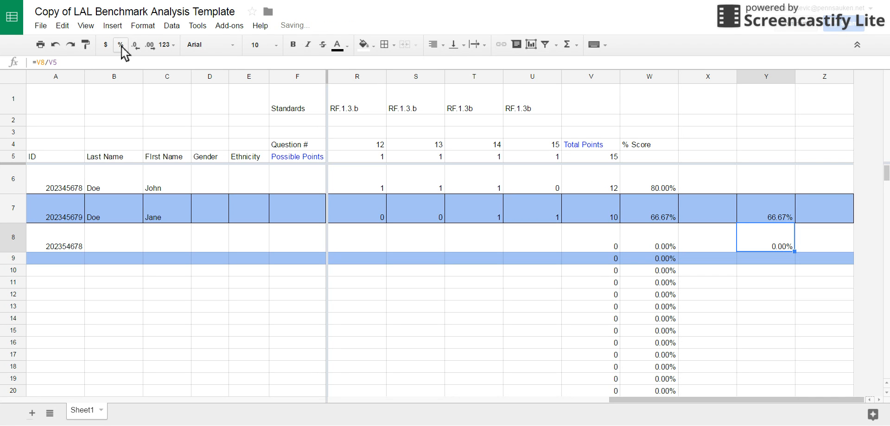
Clear the practice formulas from Y7:Y8
{"action": "left_click_drag", "start_coordinate": [775, 202], "coordinate": [770, 255]}
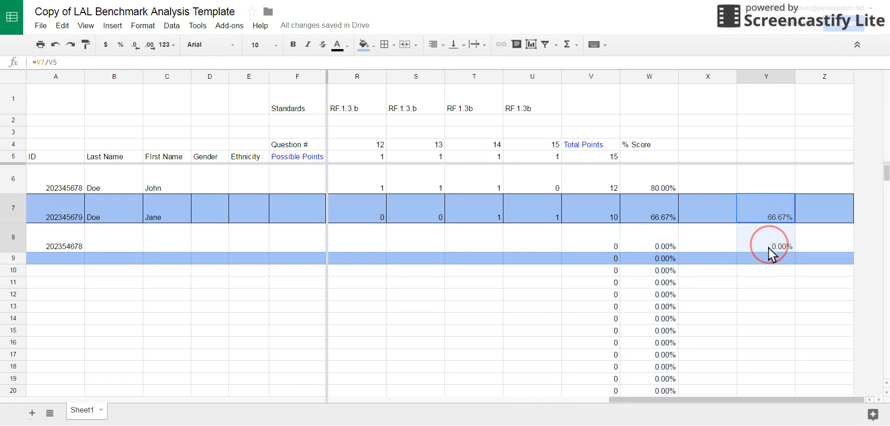
{"action": "key", "text": "Delete"}
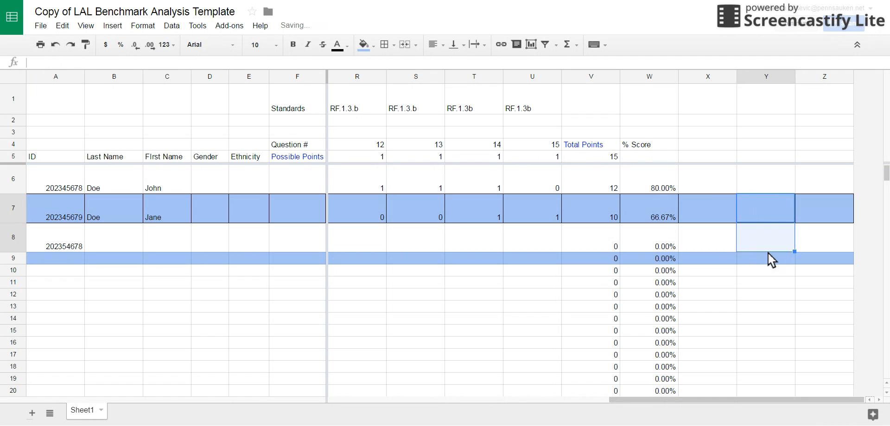
Compare the total formulas in V8 and V6, and clear the Total Points and % Score formulas from row 8 down
{"action": "left_click", "coordinate": [608, 242]}
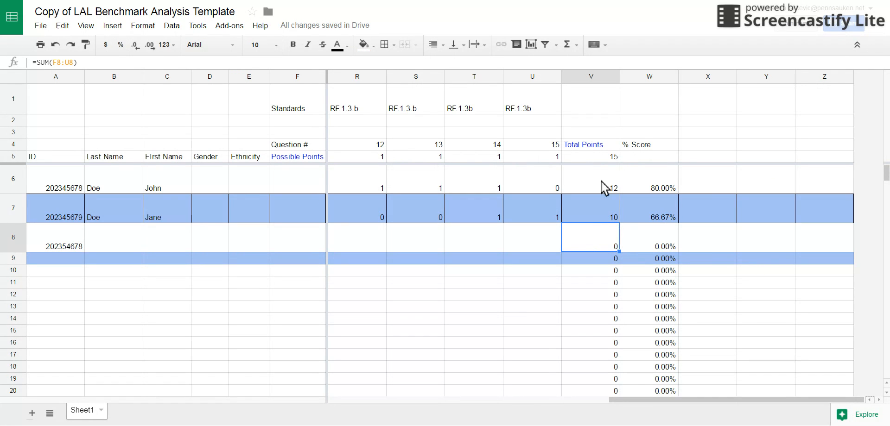
{"action": "left_click", "coordinate": [594, 171]}
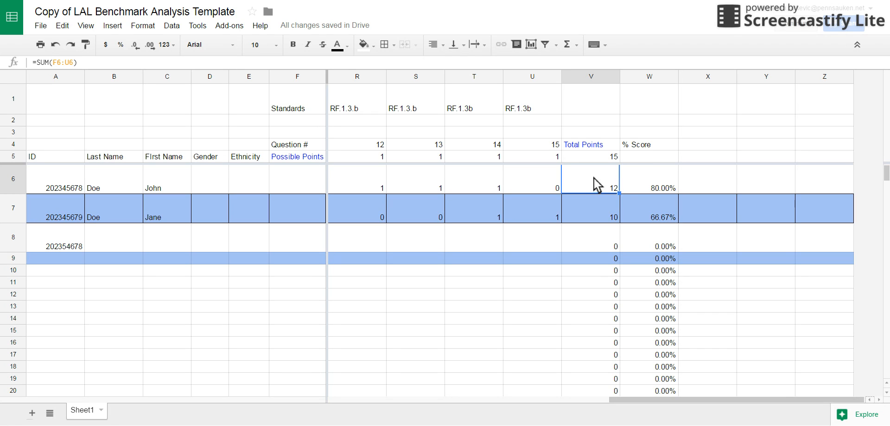
{"action": "left_click", "coordinate": [594, 243]}
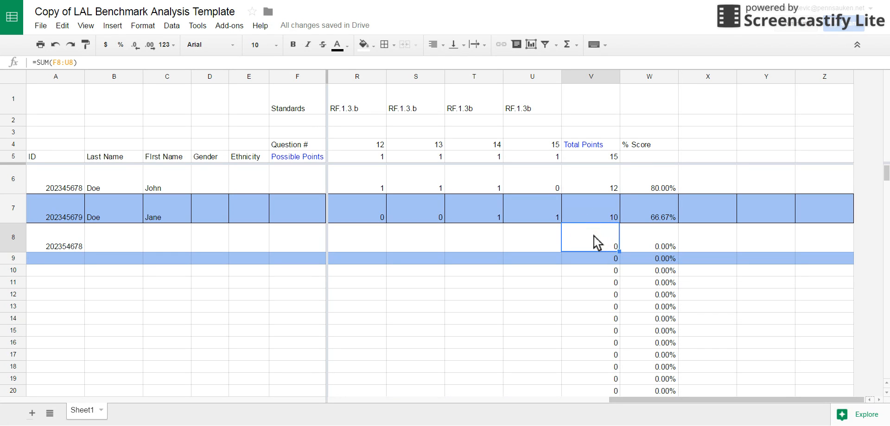
{"action": "left_click_drag", "start_coordinate": [599, 241], "coordinate": [636, 290]}
{"action": "key", "text": "Delete"}
Examine the Total Points formulas in V6 and V7 and the % Score formula in W6
{"action": "key", "text": "Up"}
{"action": "key", "text": "Up"}
{"action": "key", "text": "Up"}
{"action": "key", "text": "Up"}
{"action": "key", "text": "Up"}
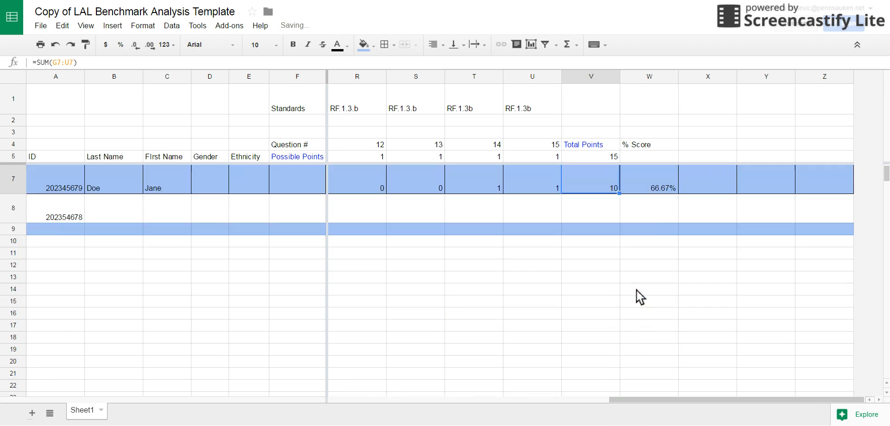
{"action": "key", "text": "Down"}
{"action": "key", "text": "Down"}
{"action": "key", "text": "Down"}
{"action": "key", "text": "Down"}
{"action": "key", "text": "Down"}
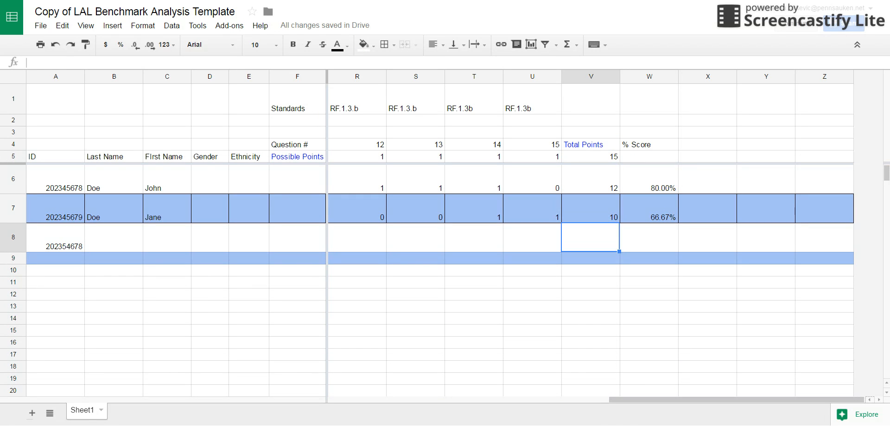
{"action": "key", "text": "Up"}
{"action": "key", "text": "Up"}
{"action": "key", "text": "Down"}
{"action": "key", "text": "Down"}
{"action": "key", "text": "Up"}
{"action": "key", "text": "Up"}
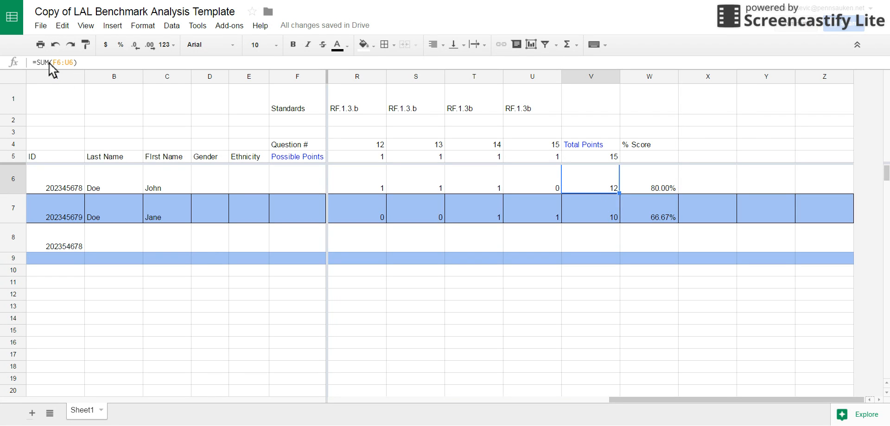
{"action": "left_click", "coordinate": [667, 190]}
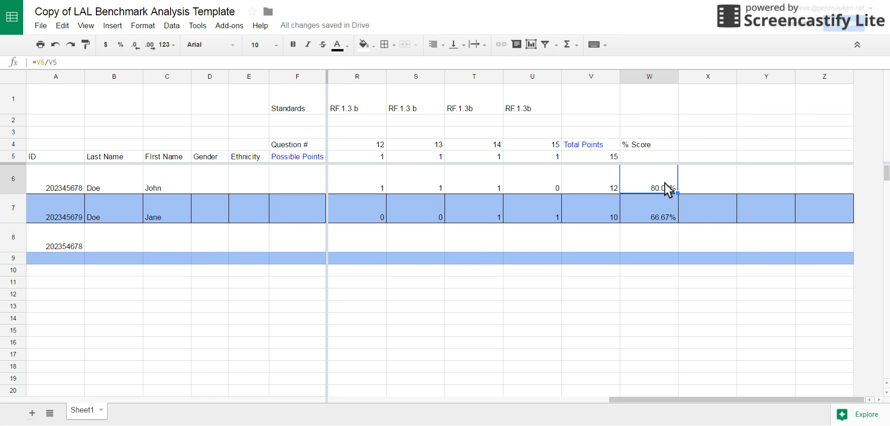
{"action": "left_click", "coordinate": [597, 209]}
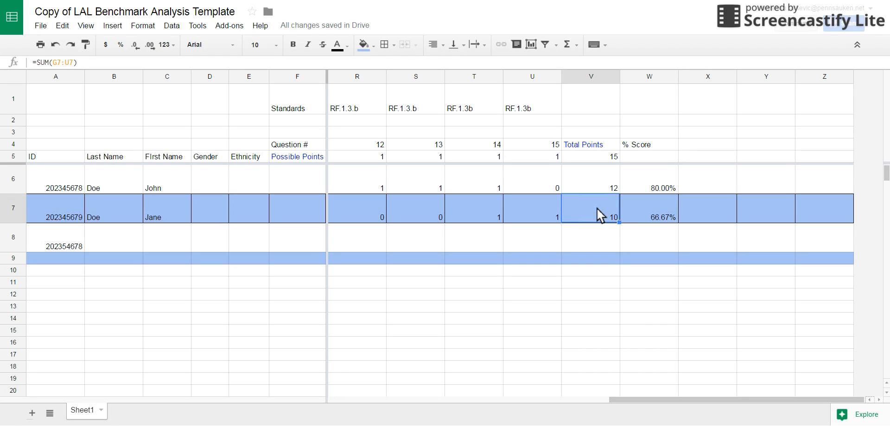
Copy the Total Points formula from V7 into V8:V31 and check the row references in the filled cells
{"action": "left_click", "coordinate": [651, 215]}
{"action": "left_click", "coordinate": [588, 218]}
{"action": "left_click_drag", "start_coordinate": [588, 238], "coordinate": [590, 337]}
{"action": "key", "text": "ctrl+v"}
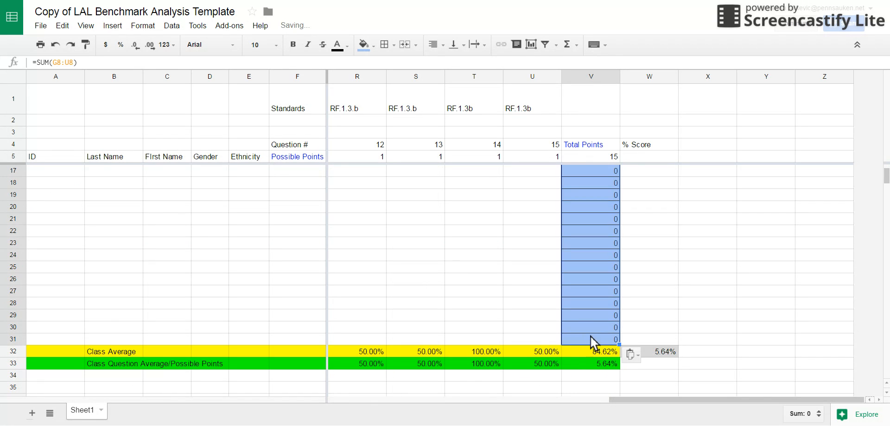
{"action": "left_click", "coordinate": [606, 289]}
{"action": "left_click", "coordinate": [601, 264]}
{"action": "left_click", "coordinate": [598, 242]}
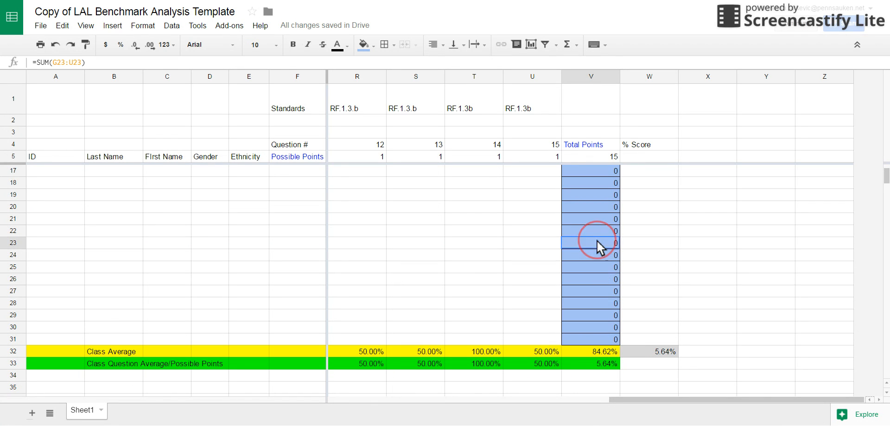
{"action": "left_click", "coordinate": [594, 231]}
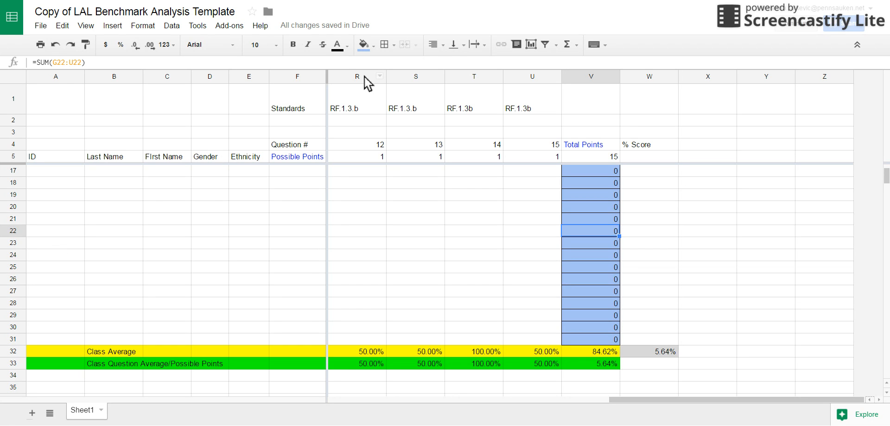
Copy the % Score formula from W7 into W8:W31
{"action": "left_click", "coordinate": [666, 190]}
{"action": "scroll", "coordinate": [666, 190], "scroll_direction": "up", "scroll_amount": 4}
{"action": "left_click", "coordinate": [667, 189]}
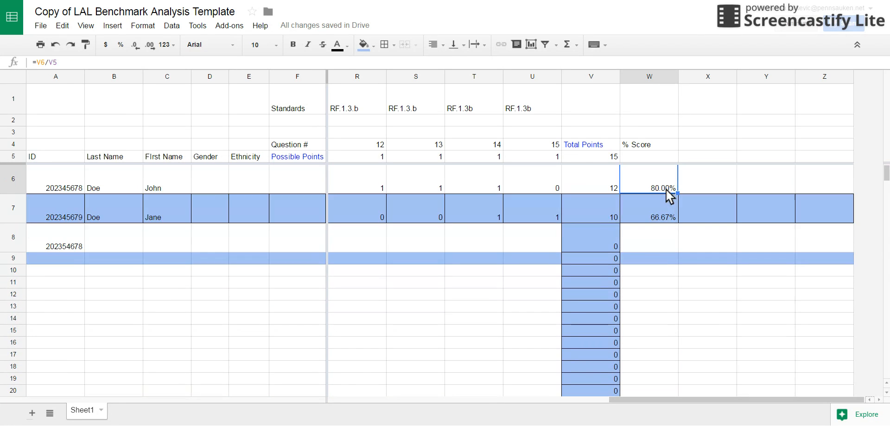
{"action": "key", "text": "Down"}
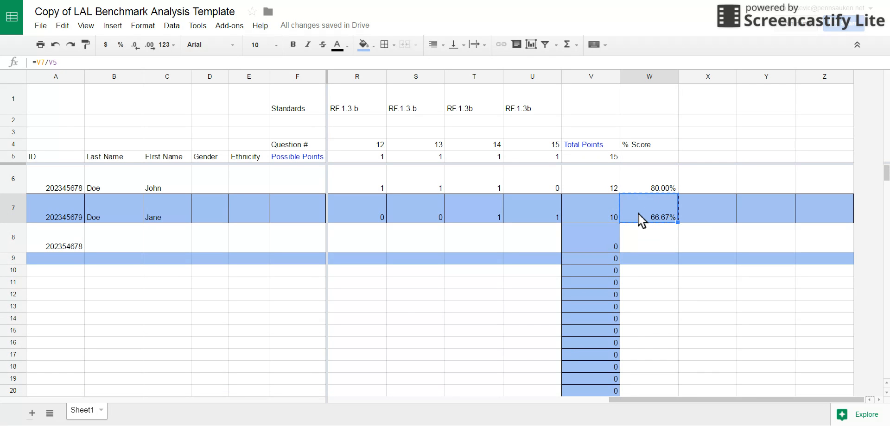
{"action": "left_click_drag", "start_coordinate": [646, 234], "coordinate": [648, 309]}
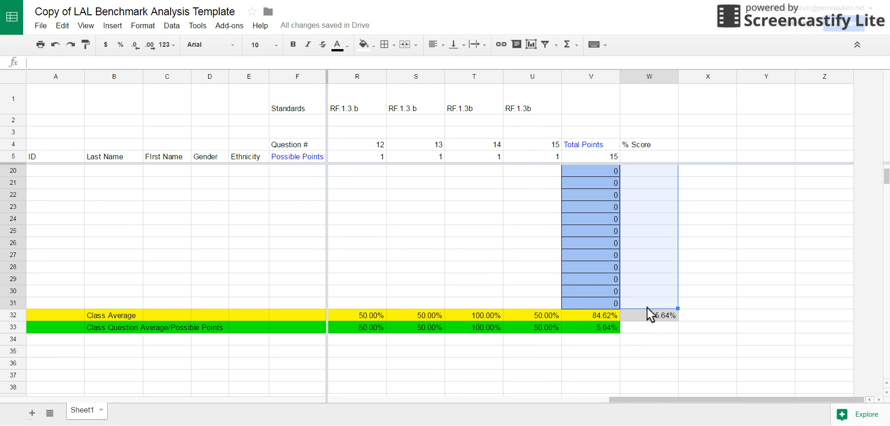
{"action": "key", "text": "ctrl+v"}
{"action": "key", "text": "Up"}
{"action": "key", "text": "Up"}
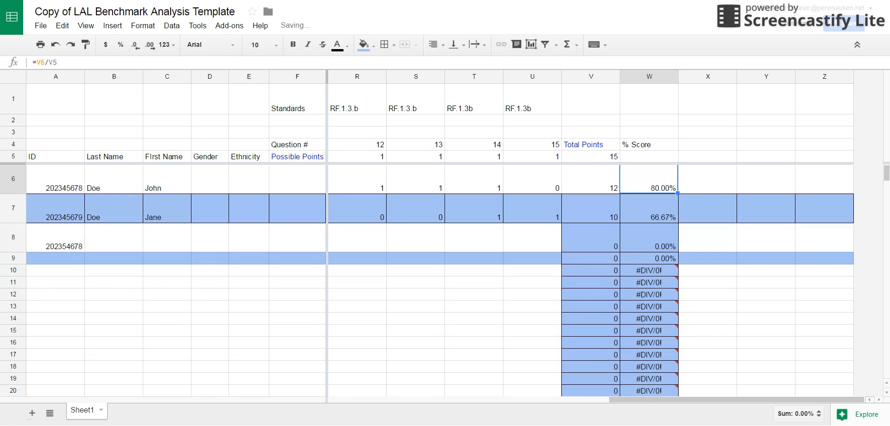
Check the % Score error in W10 and clear the formulas from W10:W31
{"action": "key", "text": "Down"}
{"action": "key", "text": "Down"}
{"action": "key", "text": "Down"}
{"action": "key", "text": "Down"}
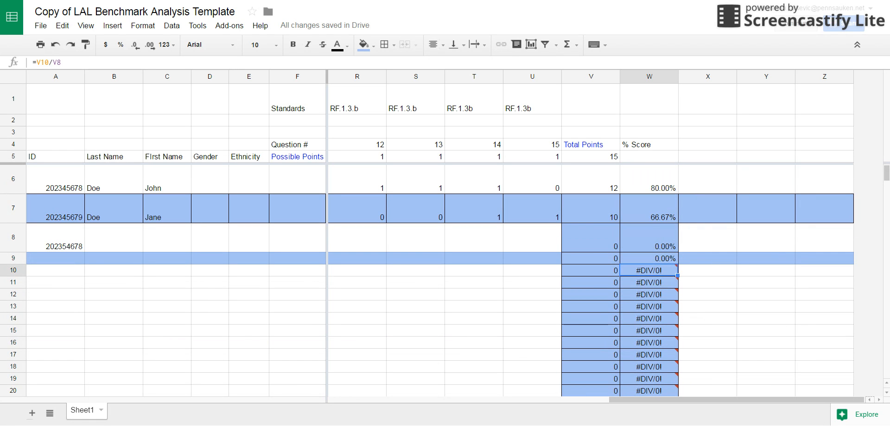
{"action": "mouse_move", "coordinate": [670, 270]}
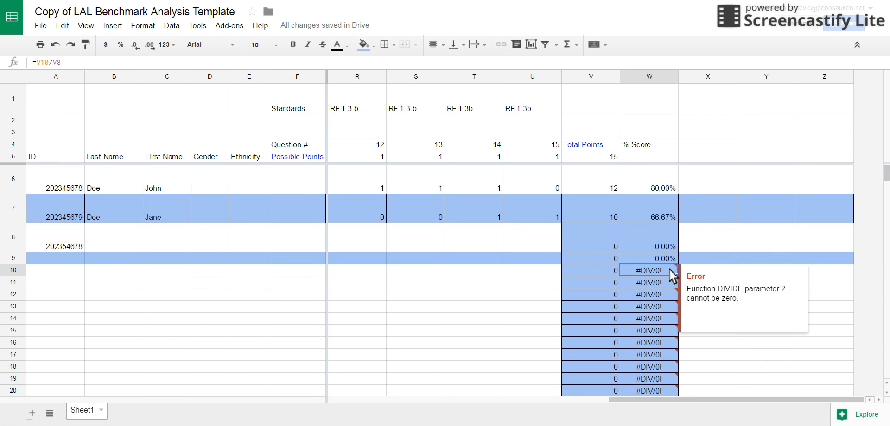
{"action": "key", "text": "Delete"}
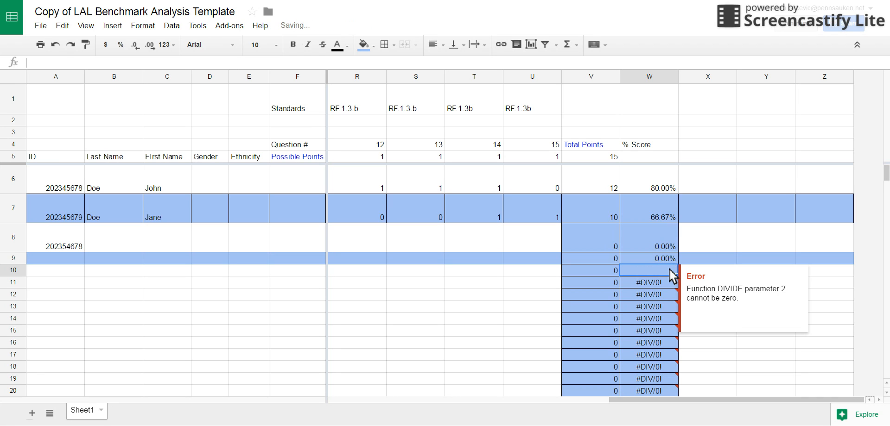
{"action": "left_click_drag", "start_coordinate": [653, 281], "coordinate": [646, 323]}
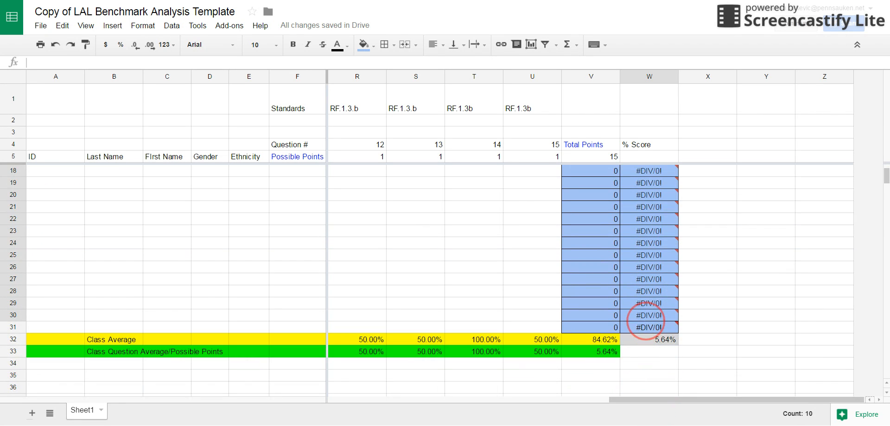
{"action": "key", "text": "Delete"}
{"action": "scroll", "coordinate": [646, 322], "scroll_direction": "up", "scroll_amount": 3}
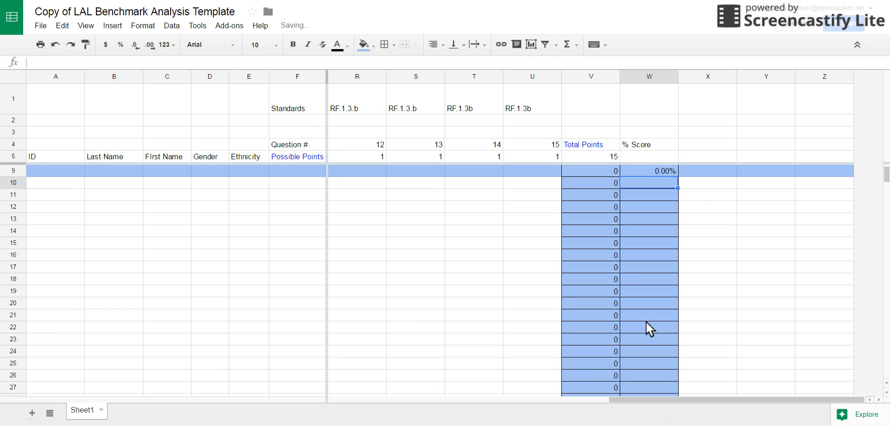
{"action": "scroll", "coordinate": [646, 322], "scroll_direction": "down", "scroll_amount": 3}
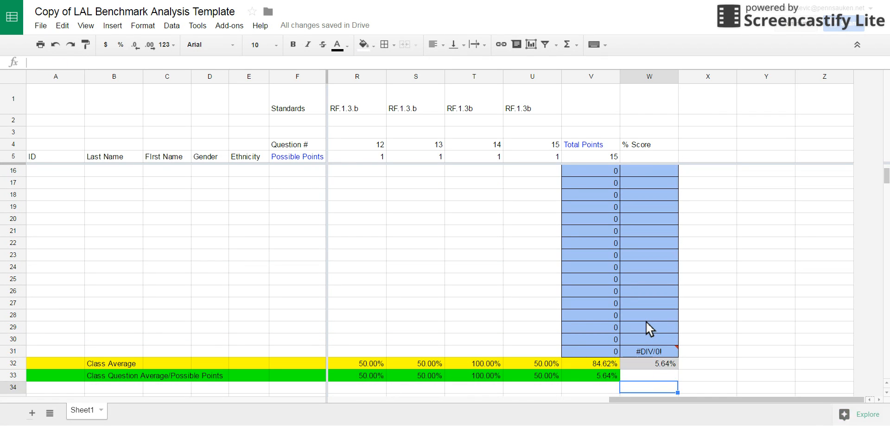
{"action": "key", "text": "Delete"}
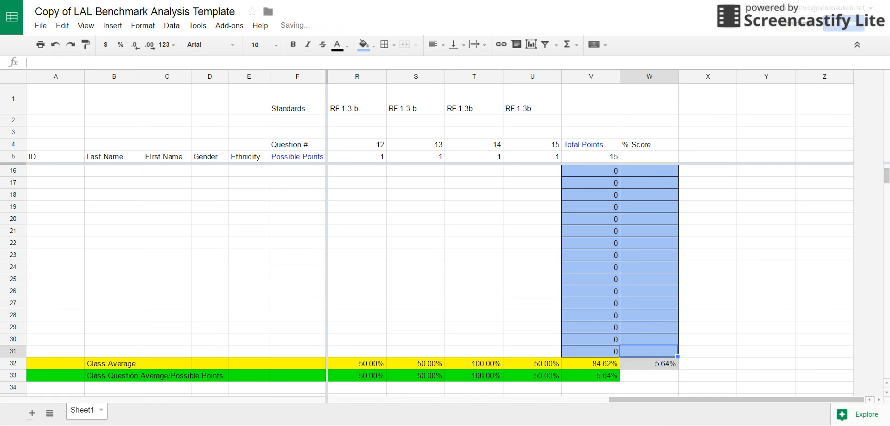
Try copying the % Score formula from W9 into W10 as =V10/V8, and clear it again
{"action": "key", "text": "Up"}
{"action": "key", "text": "Up"}
{"action": "key", "text": "Up"}
{"action": "key", "text": "Up"}
{"action": "key", "text": "Up"}
{"action": "key", "text": "Up"}
{"action": "key", "text": "Up"}
{"action": "key", "text": "Up"}
{"action": "key", "text": "Up"}
{"action": "key", "text": "Up"}
{"action": "key", "text": "Up"}
{"action": "key", "text": "Up"}
{"action": "key", "text": "Up"}
{"action": "key", "text": "Up"}
{"action": "key", "text": "Up"}
{"action": "key", "text": "Up"}
{"action": "key", "text": "Up"}
{"action": "key", "text": "Up"}
{"action": "key", "text": "Up"}
{"action": "key", "text": "Up"}
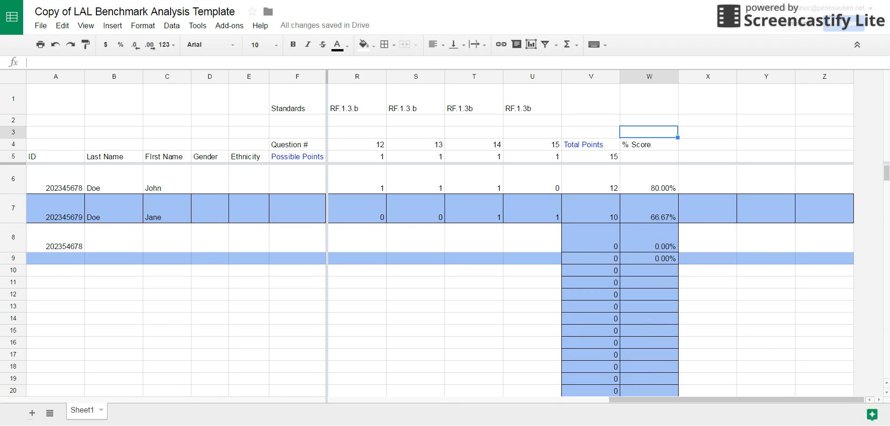
{"action": "key", "text": "Down"}
{"action": "key", "text": "Down"}
{"action": "key", "text": "Down"}
{"action": "key", "text": "Down"}
{"action": "key", "text": "Down"}
{"action": "key", "text": "Down"}
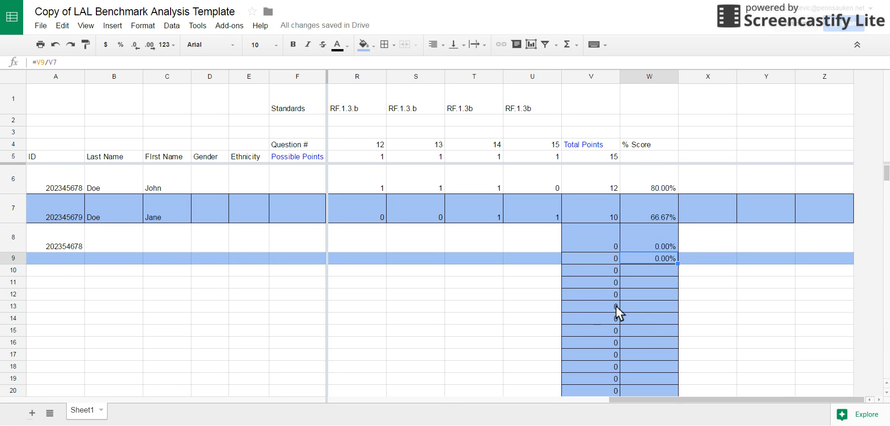
{"action": "left_click", "coordinate": [647, 271]}
{"action": "type", "text": "=V10/V8"}
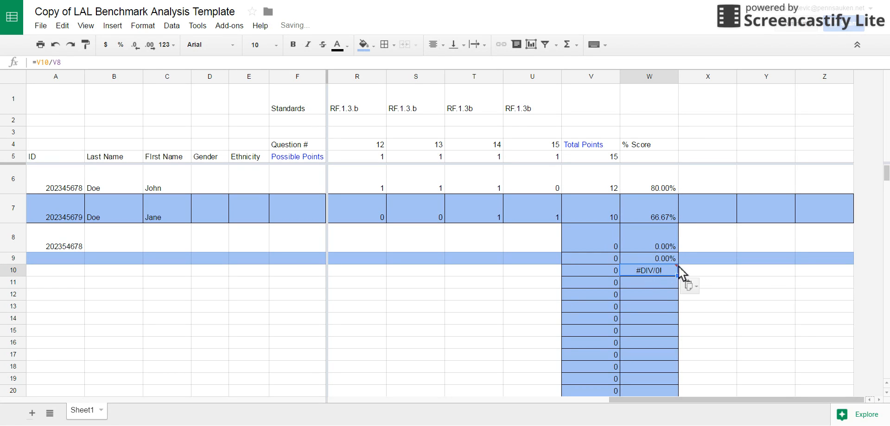
{"action": "mouse_move", "coordinate": [664, 272]}
{"action": "key", "text": "Delete"}
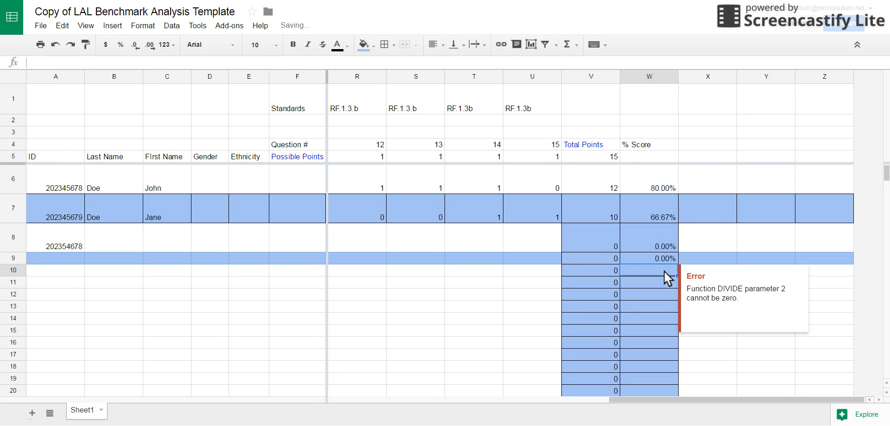
Compare the % Score formulas in W7 and W9, try W9's formula in W11 as =V11/V9, and clear it
{"action": "left_click", "coordinate": [598, 217]}
{"action": "left_click", "coordinate": [650, 208]}
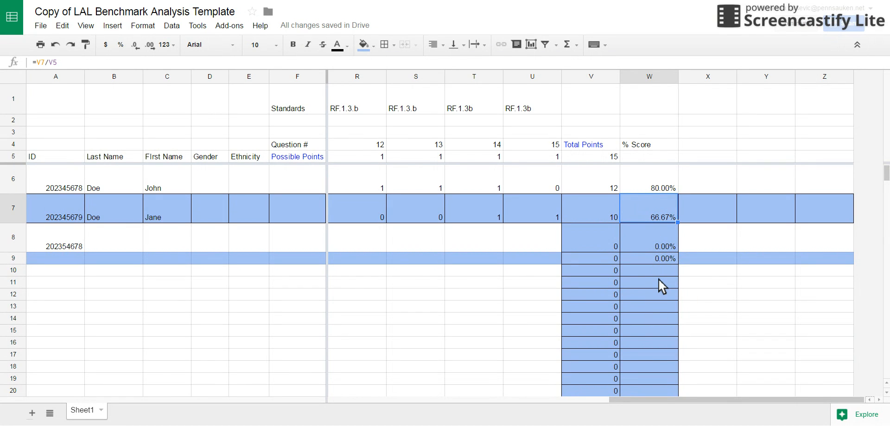
{"action": "left_click", "coordinate": [653, 269]}
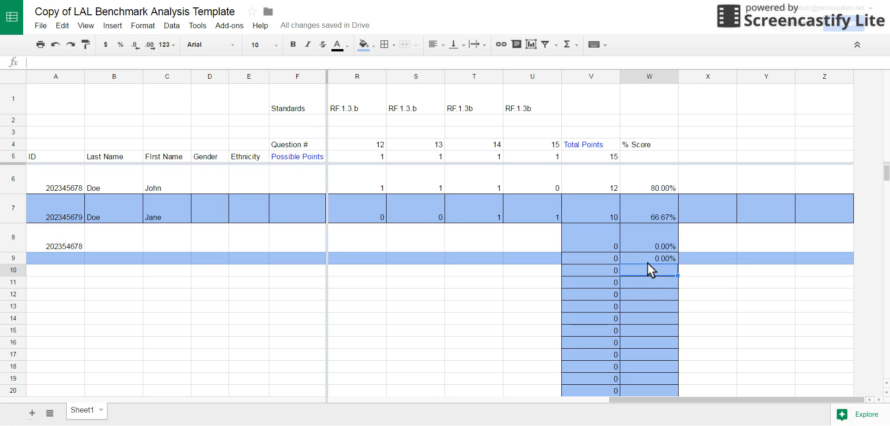
{"action": "left_click", "coordinate": [645, 259]}
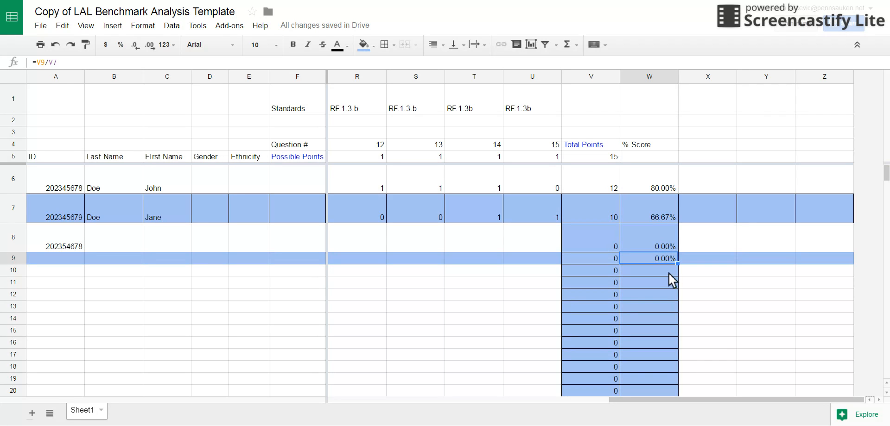
{"action": "left_click", "coordinate": [657, 283]}
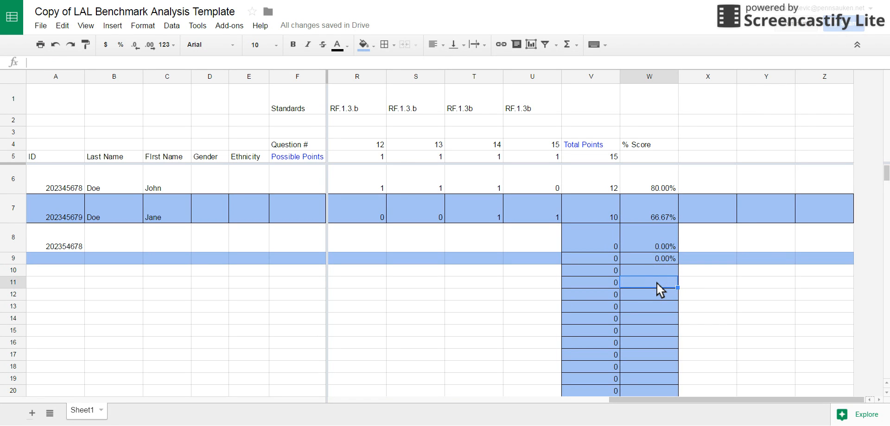
{"action": "type", "text": "=V11/V9"}
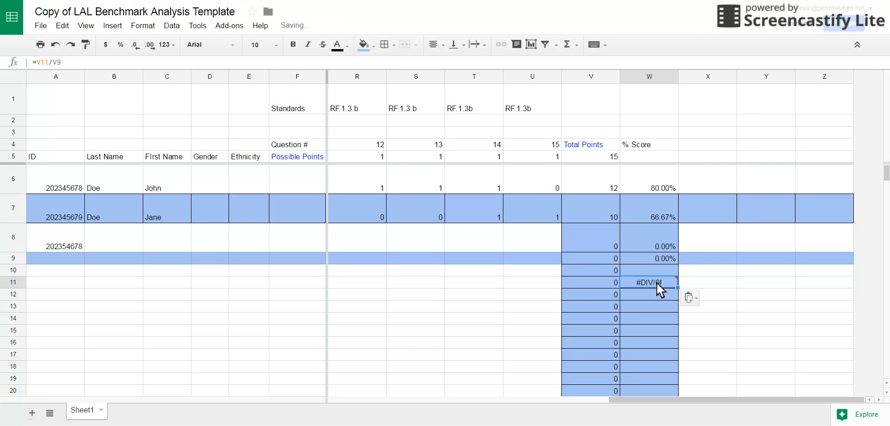
{"action": "mouse_move", "coordinate": [667, 282]}
{"action": "mouse_move", "coordinate": [658, 278]}
{"action": "key", "text": "Delete"}
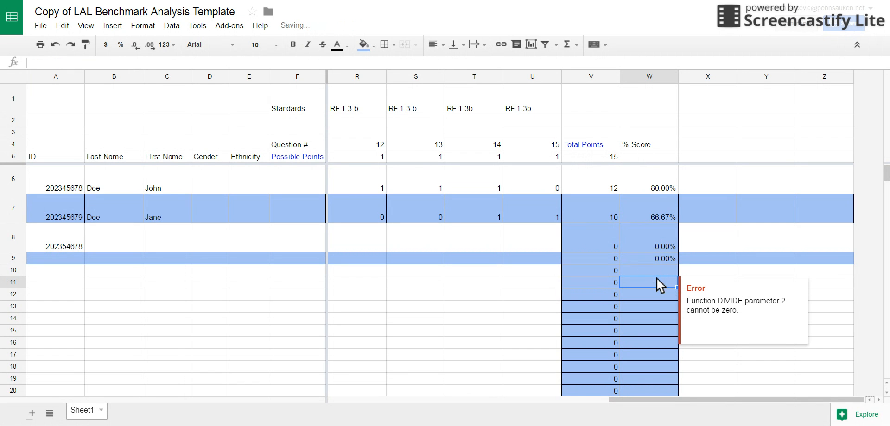
Enter the formula =V10/V5 in W10, dividing the row's total points by the possible points
{"action": "left_click", "coordinate": [658, 269]}
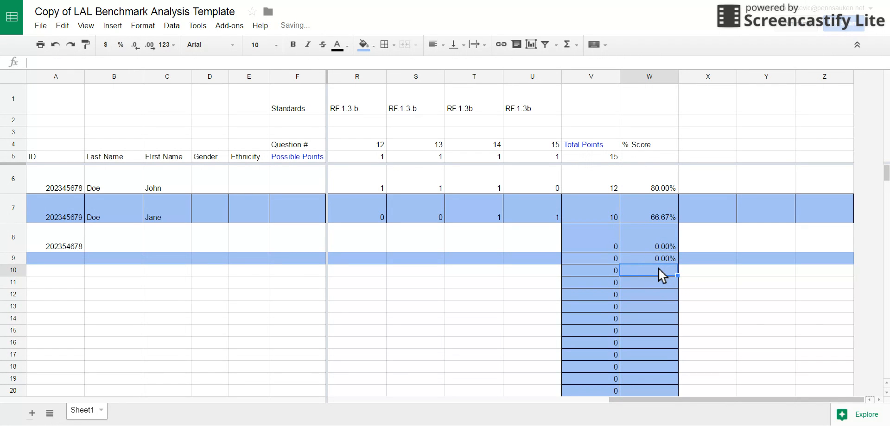
{"action": "type", "text": "="}
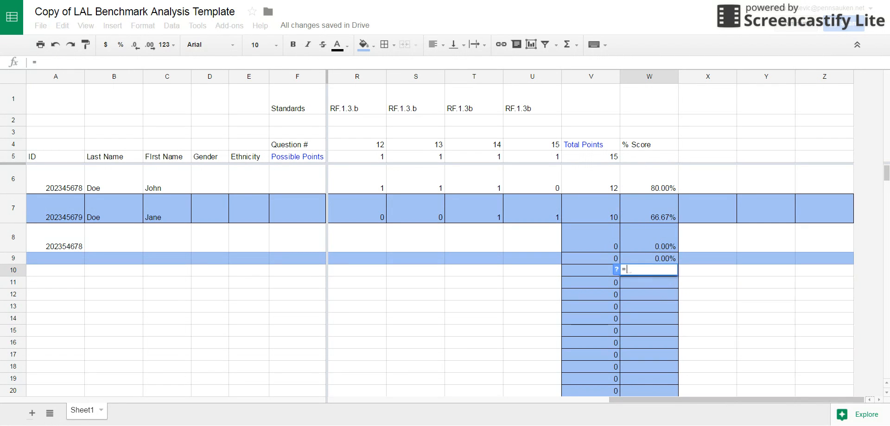
{"action": "left_click", "coordinate": [594, 271]}
{"action": "type", "text": "/"}
{"action": "left_click", "coordinate": [590, 156]}
{"action": "key", "text": "Return"}
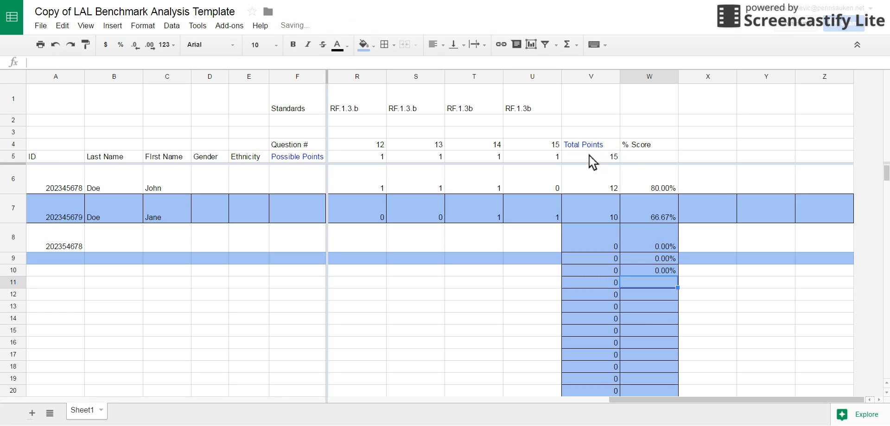
Copy the % Score formula from W10 into W11:W15, and clear the erroring cells W13:W15
{"action": "left_click", "coordinate": [639, 268]}
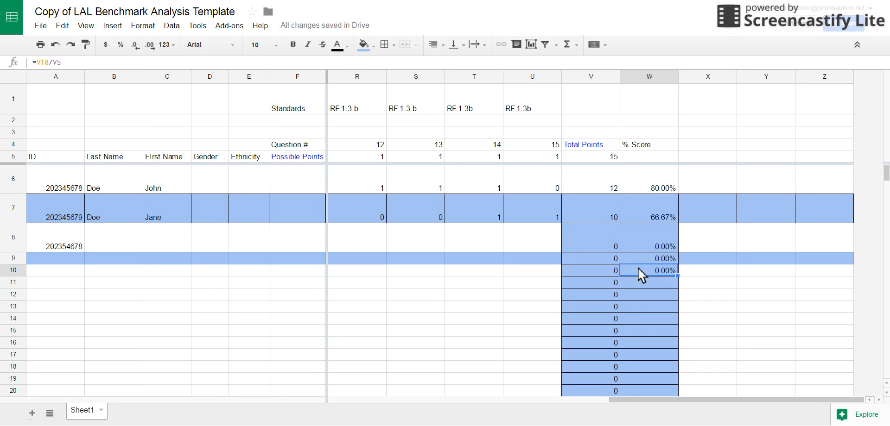
{"action": "left_click_drag", "start_coordinate": [644, 284], "coordinate": [642, 329]}
{"action": "key", "text": "ctrl+v"}
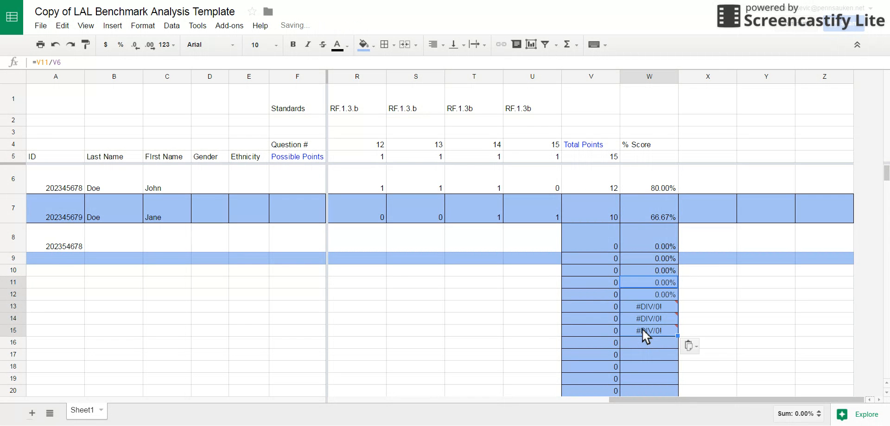
{"action": "left_click", "coordinate": [671, 306]}
{"action": "key", "text": "Delete"}
{"action": "key", "text": "Down"}
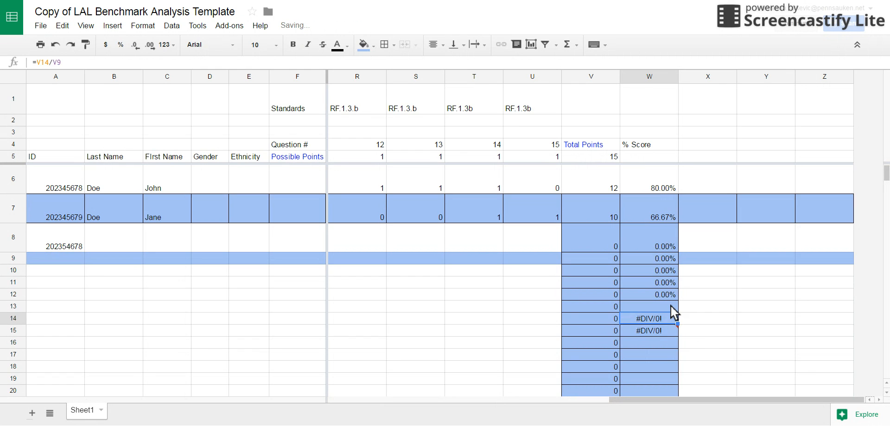
{"action": "key", "text": "BackSpace"}
{"action": "key", "text": "Return"}
{"action": "key", "text": "BackSpace"}
Try copying W12's formula into W13, clear it, and check the formulas in W12 and V5
{"action": "left_click", "coordinate": [669, 293]}
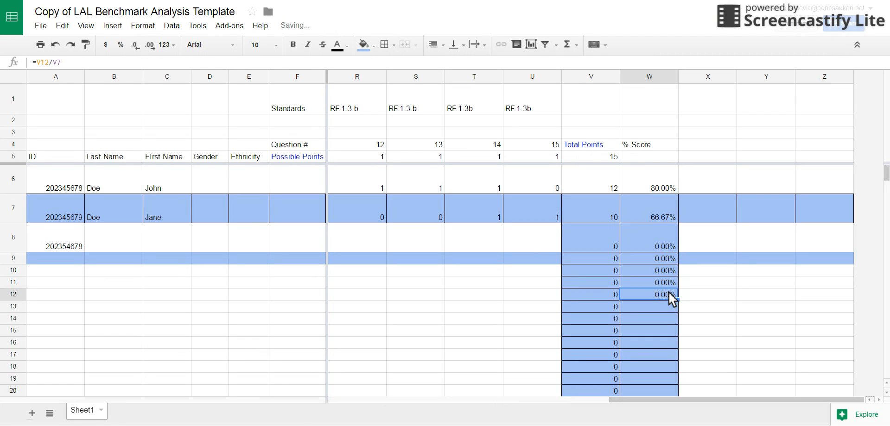
{"action": "key", "text": "ctrl+c"}
{"action": "left_click", "coordinate": [654, 309]}
{"action": "key", "text": "ctrl+v"}
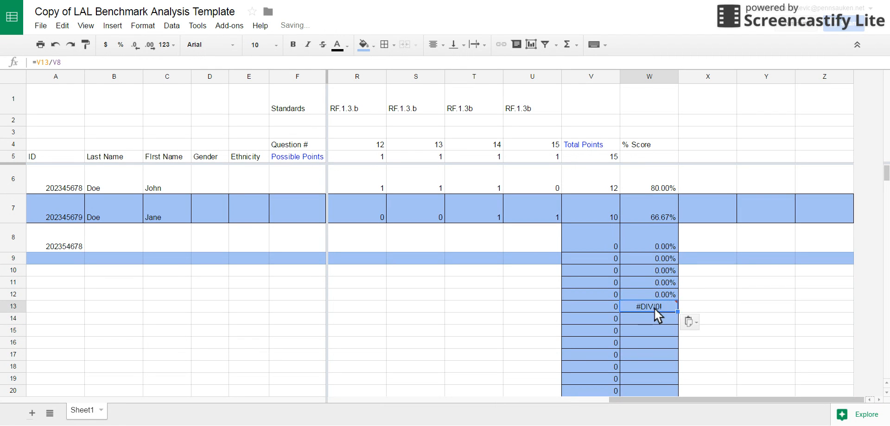
{"action": "key", "text": "BackSpace"}
{"action": "left_click", "coordinate": [656, 291]}
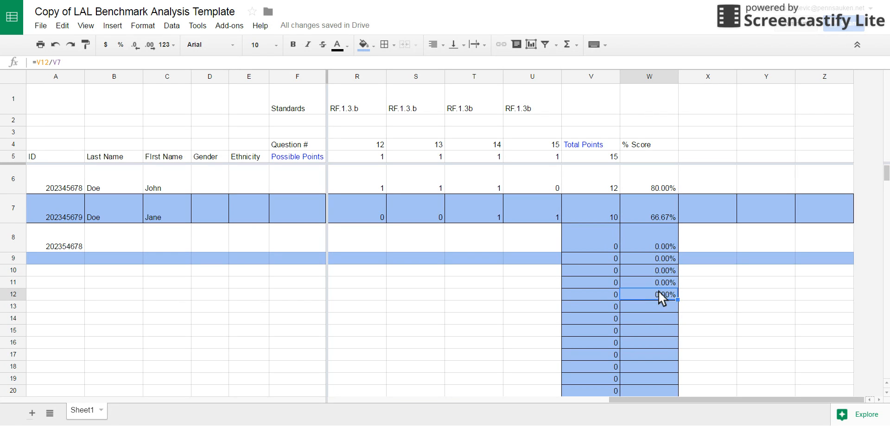
{"action": "left_click", "coordinate": [593, 155]}
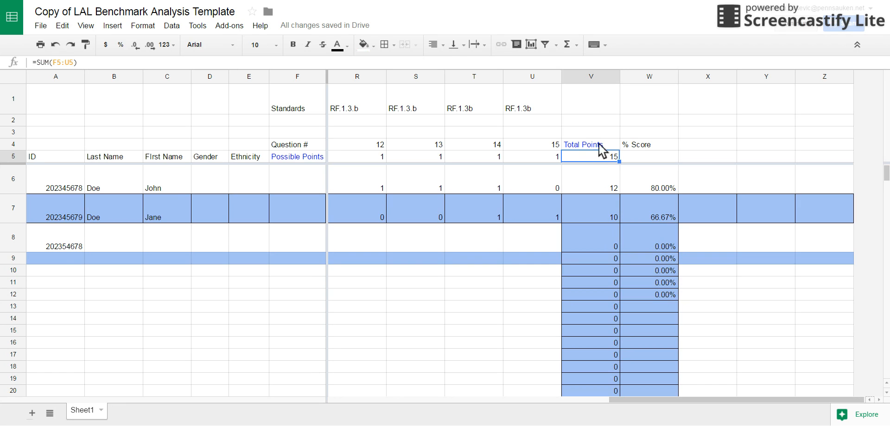
Clear the % Score formulas from W12, W11 and W10
{"action": "left_click", "coordinate": [667, 295]}
{"action": "key", "text": "Delete"}
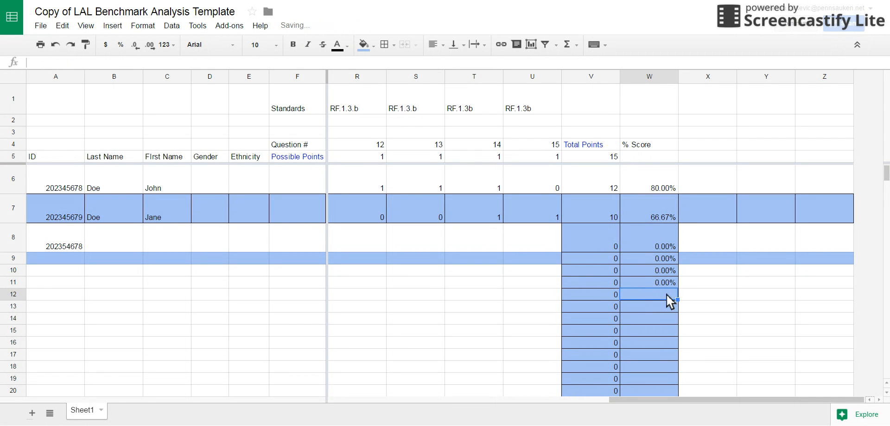
{"action": "key", "text": "Up"}
{"action": "key", "text": "Delete"}
{"action": "key", "text": "Up"}
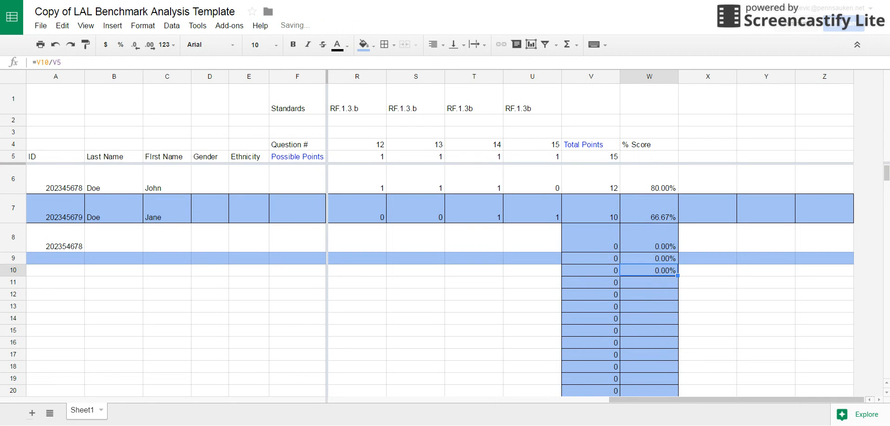
{"action": "key", "text": "Delete"}
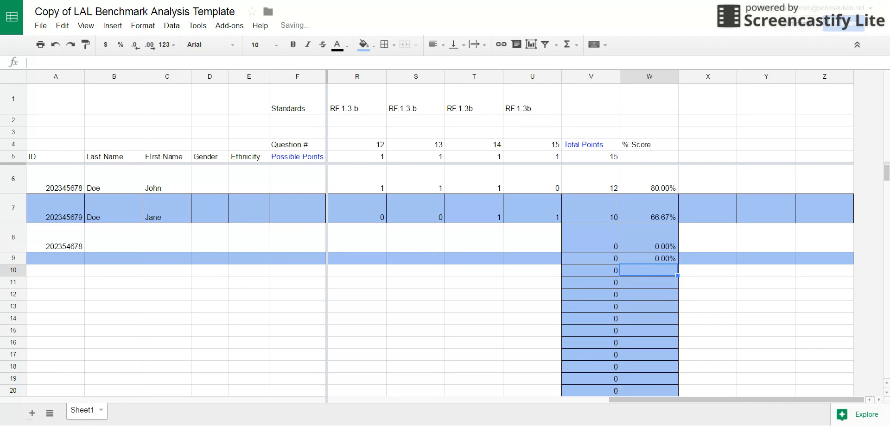